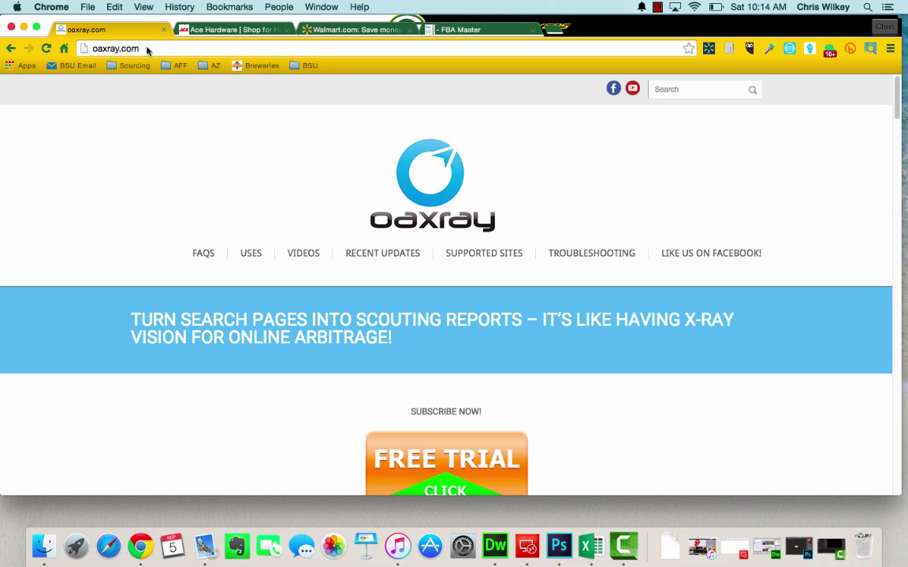
Look through the oaxray.com home page, covering the introduction video, the report data list, the example search page and the free trial offer
scroll(417, 304, down, 10)
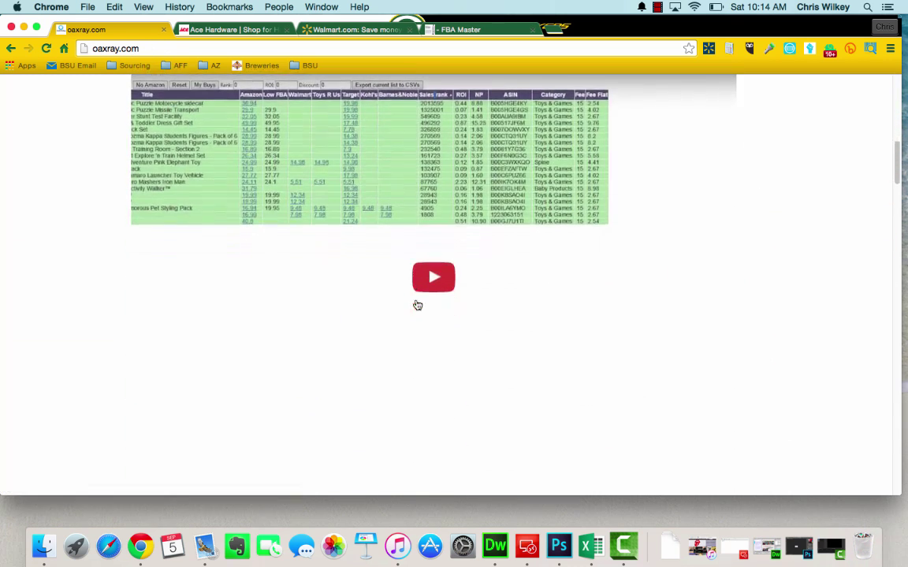
scroll(417, 304, down, 15)
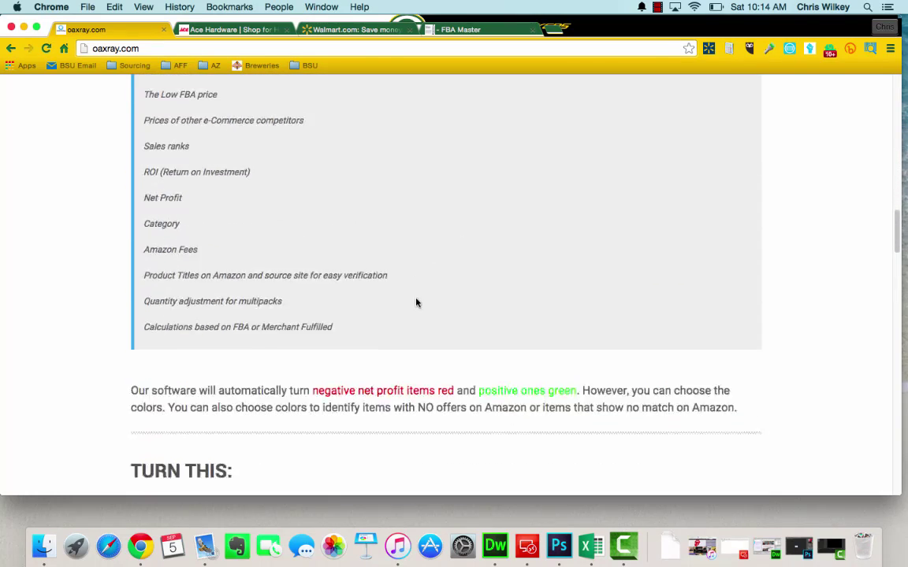
scroll(417, 300, down, 3)
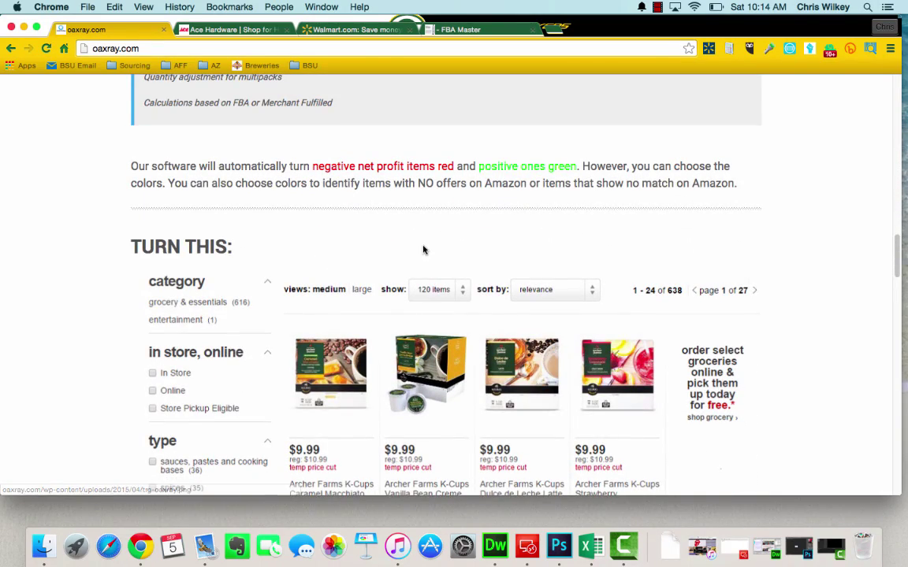
scroll(432, 165, down, 10)
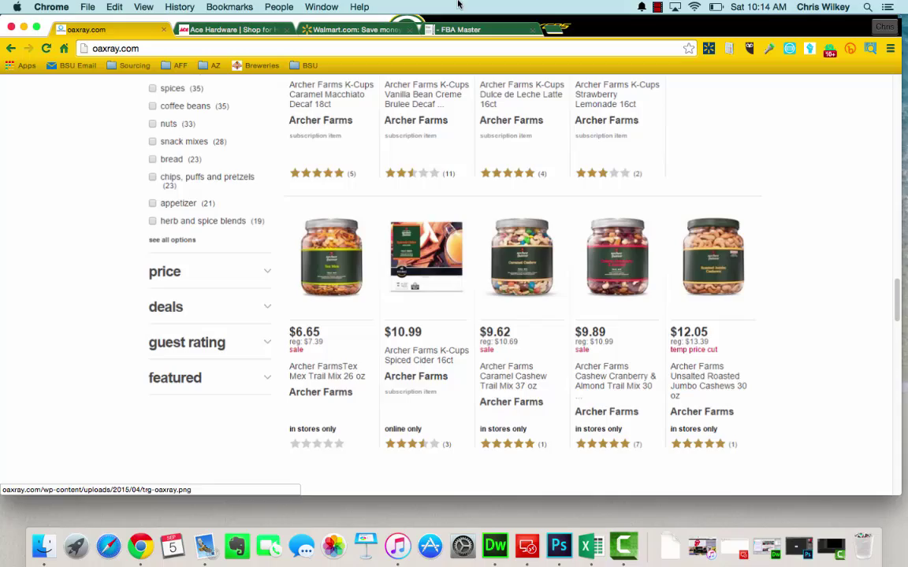
scroll(484, 221, down, 8)
scroll(483, 221, up, 14)
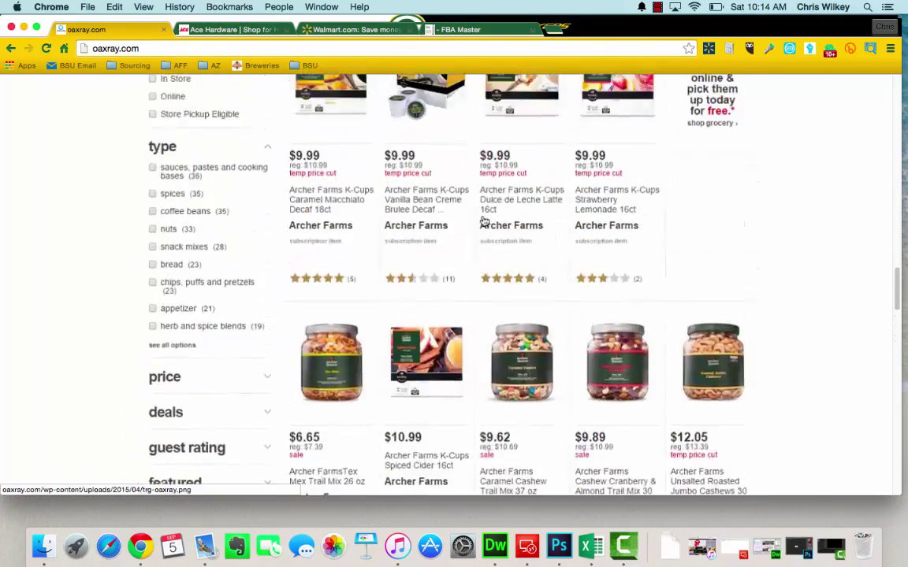
scroll(483, 221, up, 20)
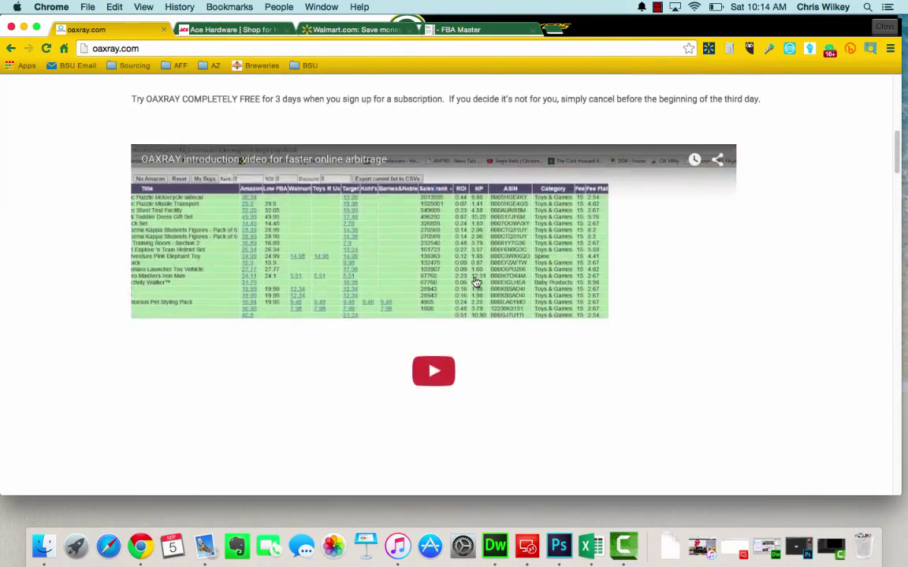
scroll(467, 331, up, 4)
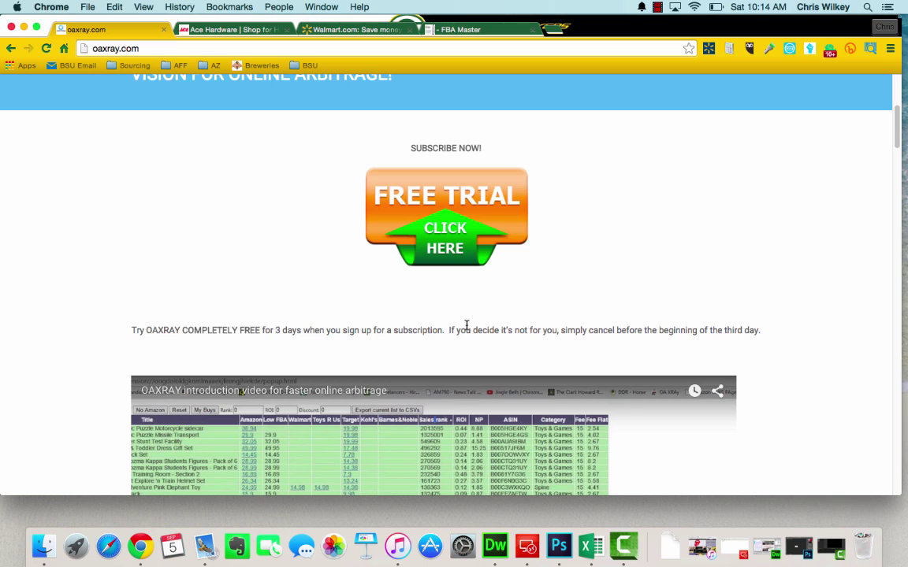
Read the OAXRAY info page on FBA Master, including the money back guarantee, its rules and the free 6 day trial
click(457, 29)
scroll(331, 190, up, 10)
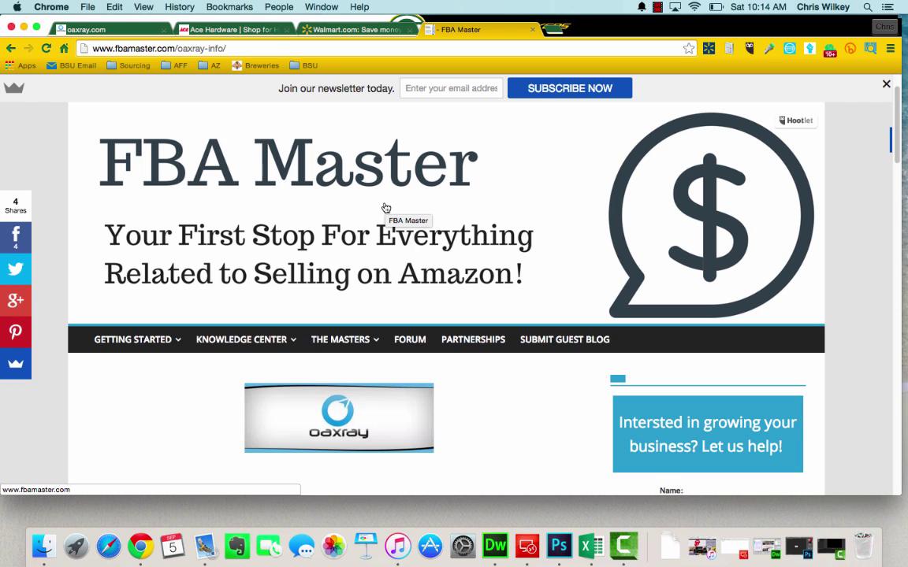
scroll(350, 197, down, 5)
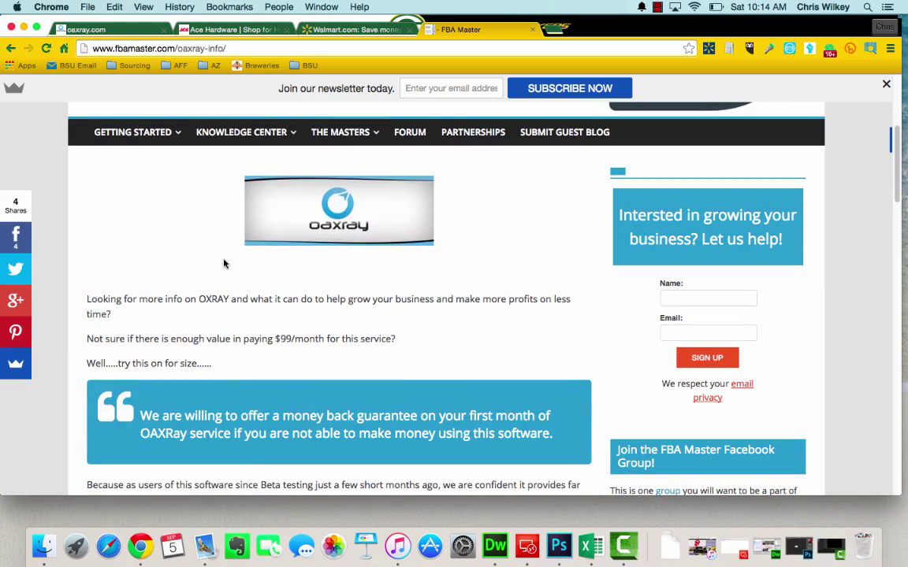
scroll(224, 255, down, 4)
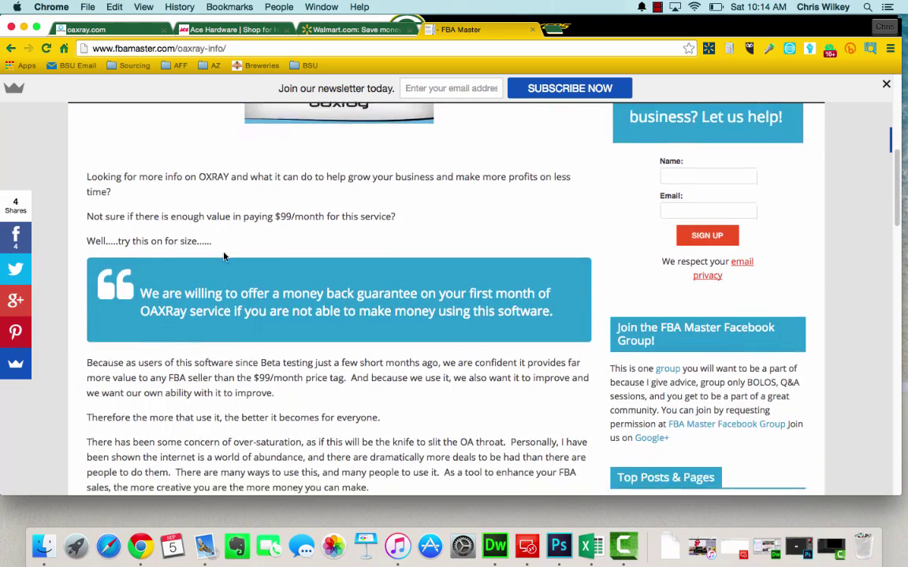
scroll(224, 254, down, 4)
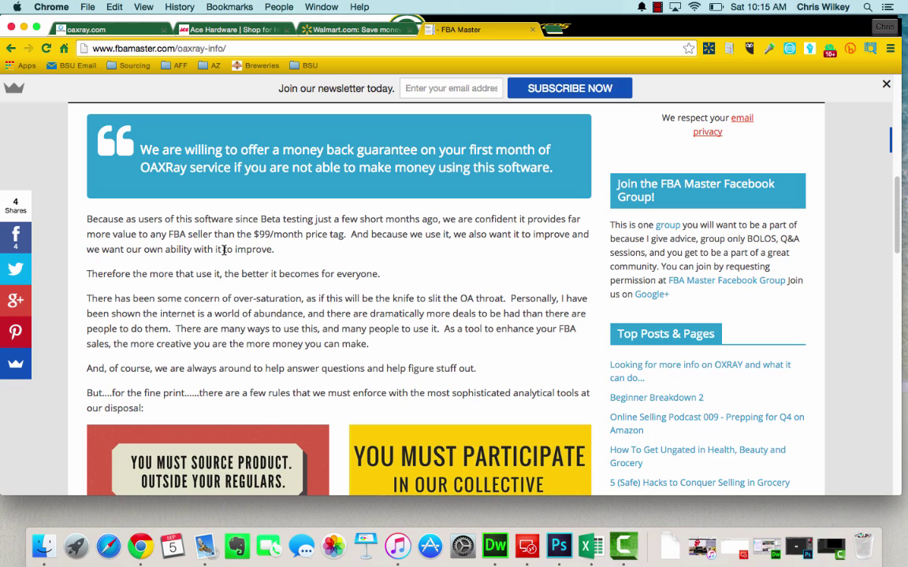
scroll(224, 250, down, 20)
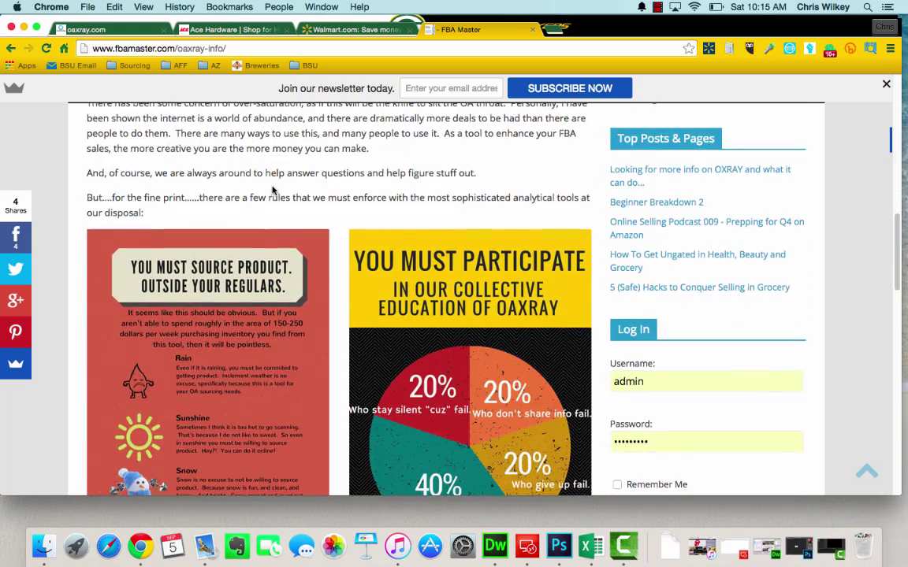
scroll(272, 190, down, 5)
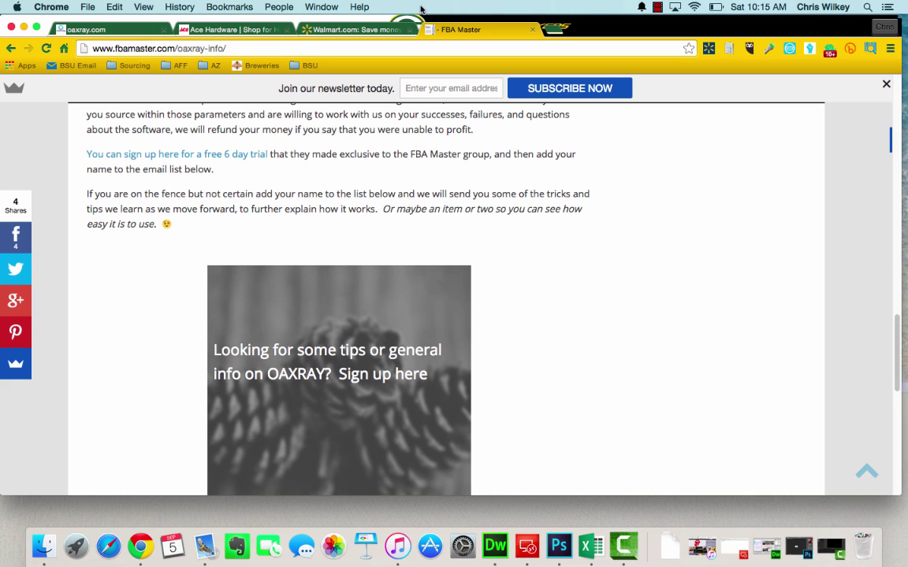
scroll(372, 156, up, 10)
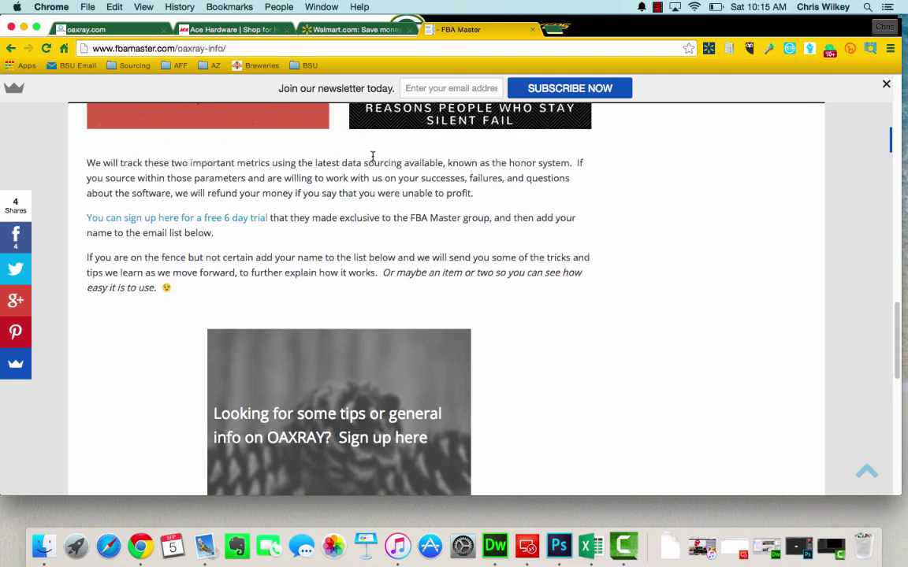
Close the oaxray.com and FBA Master pages, leaving the Ace Hardware site in view
click(94, 30)
scroll(371, 278, up, 5)
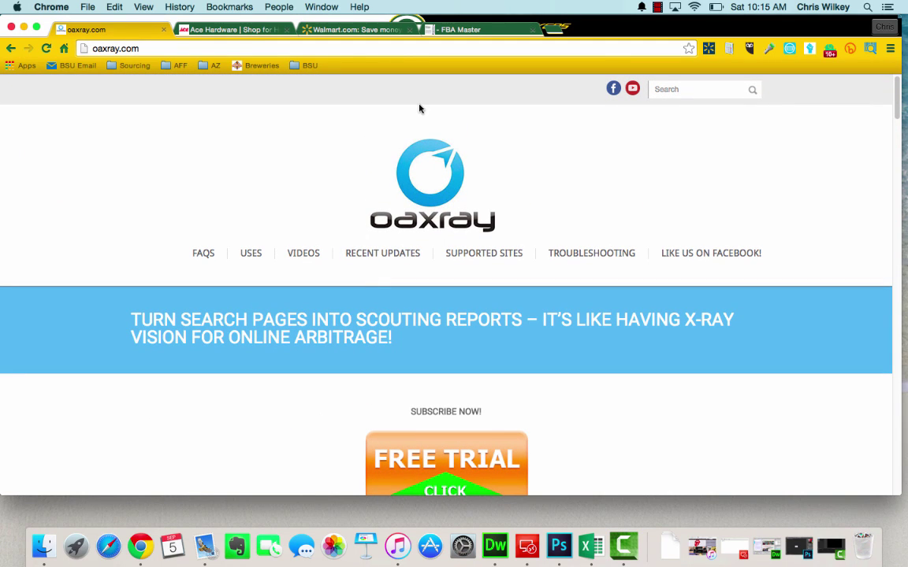
click(163, 29)
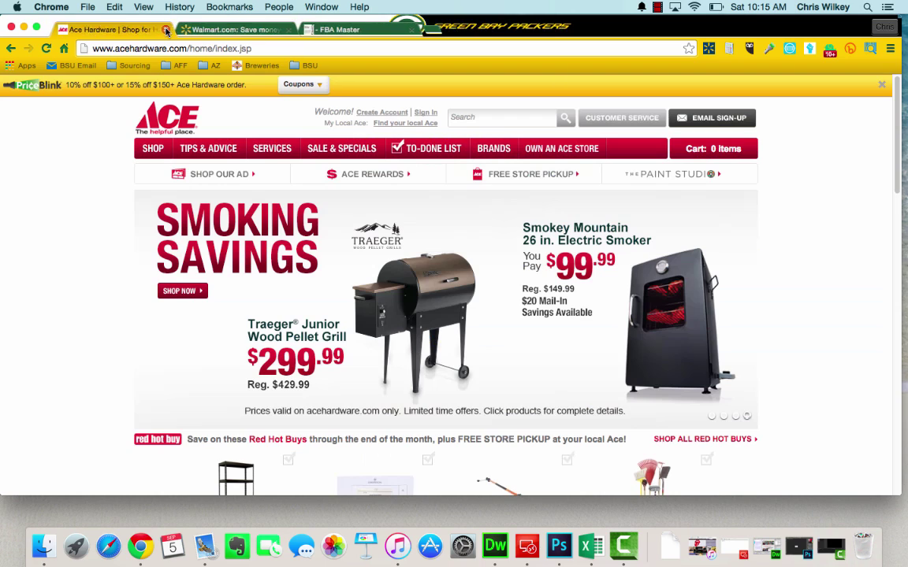
click(409, 30)
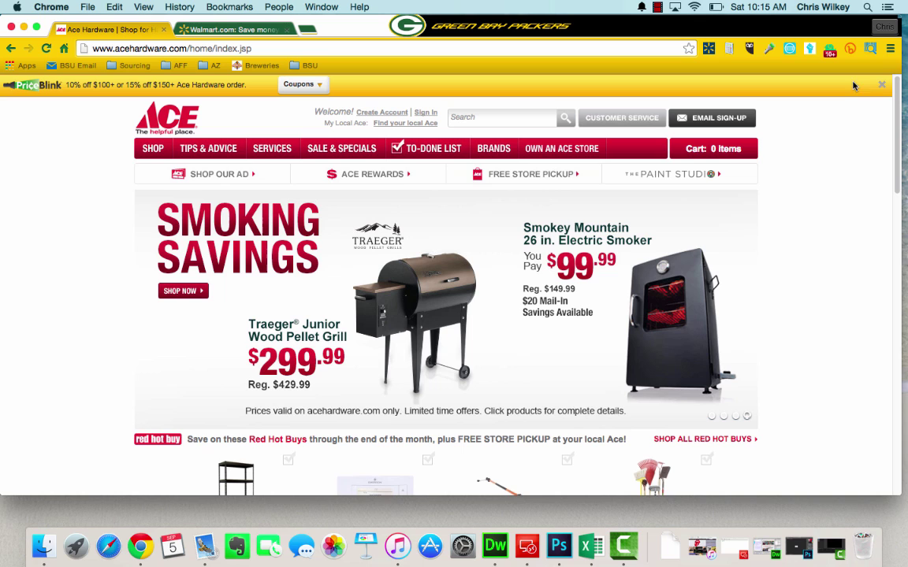
Open the Tools department on the Ace Hardware site and dismiss the feedback survey
click(151, 155)
mouse_move(169, 234)
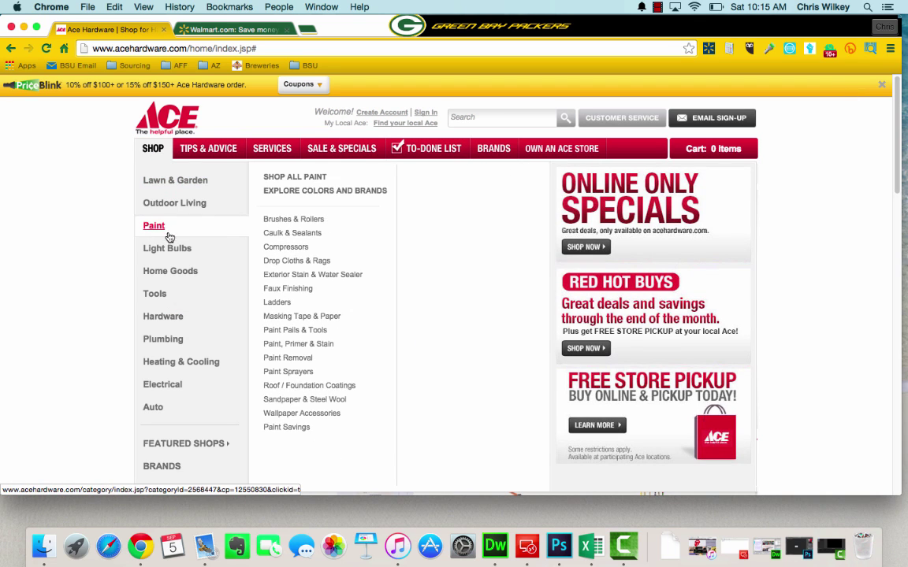
mouse_move(169, 275)
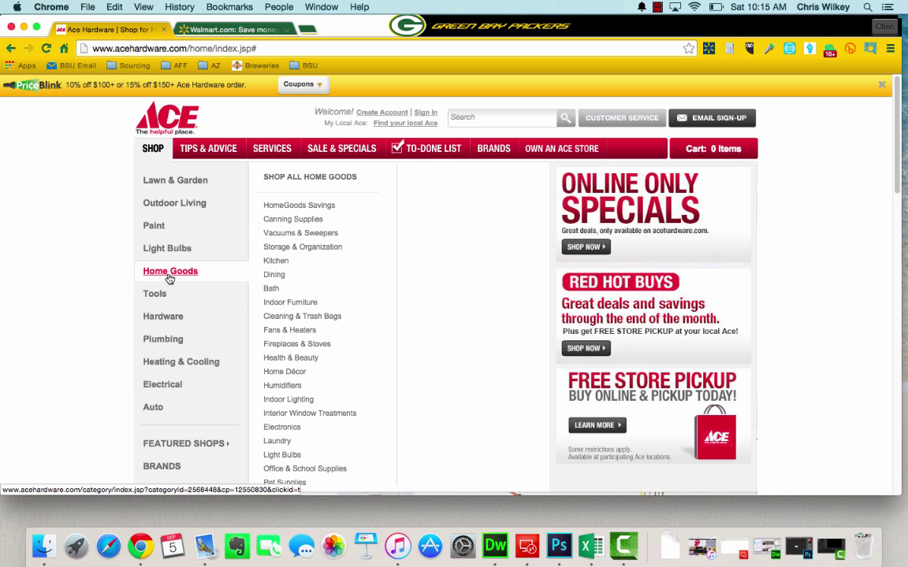
click(207, 292)
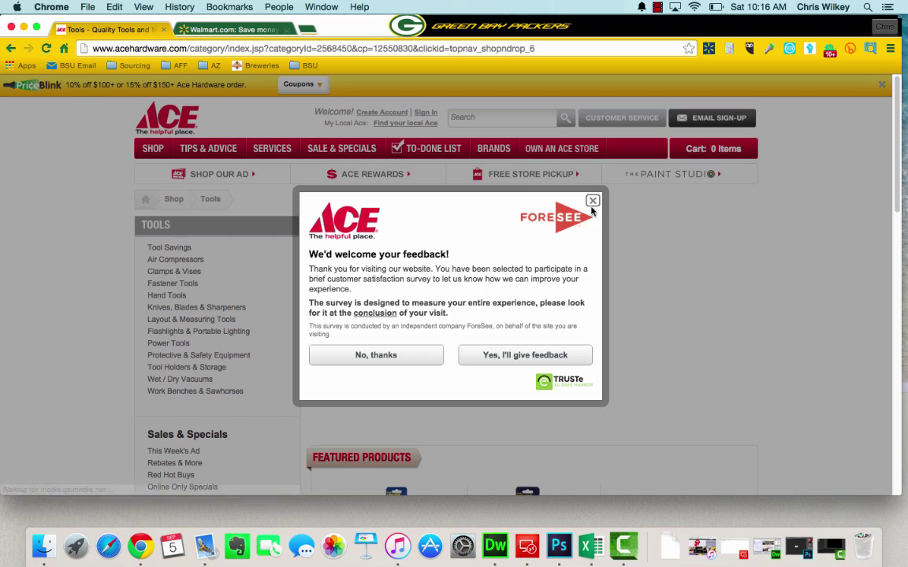
click(591, 203)
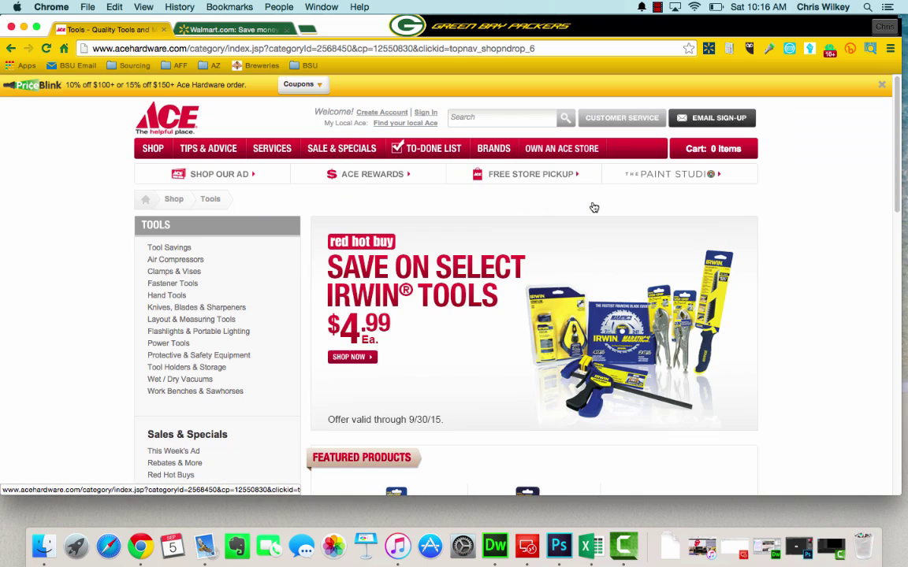
Open the Save on Select Irwin Tools sale listing and look over its products
scroll(473, 276, down, 2)
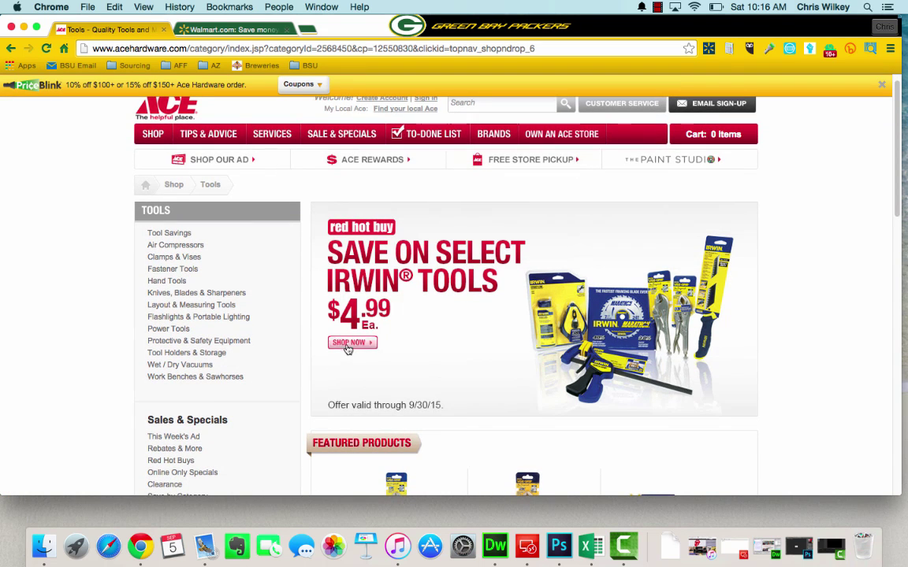
click(349, 342)
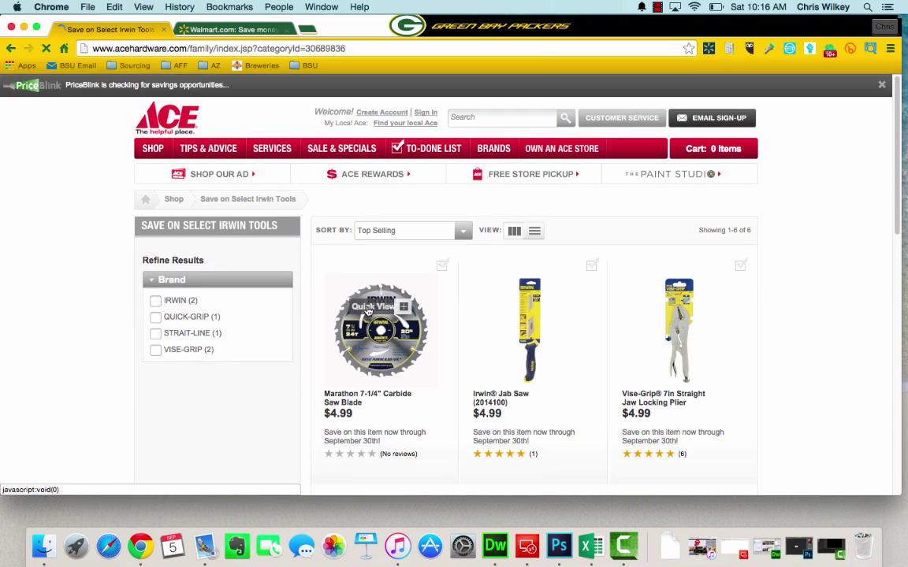
mouse_move(393, 282)
scroll(392, 281, down, 6)
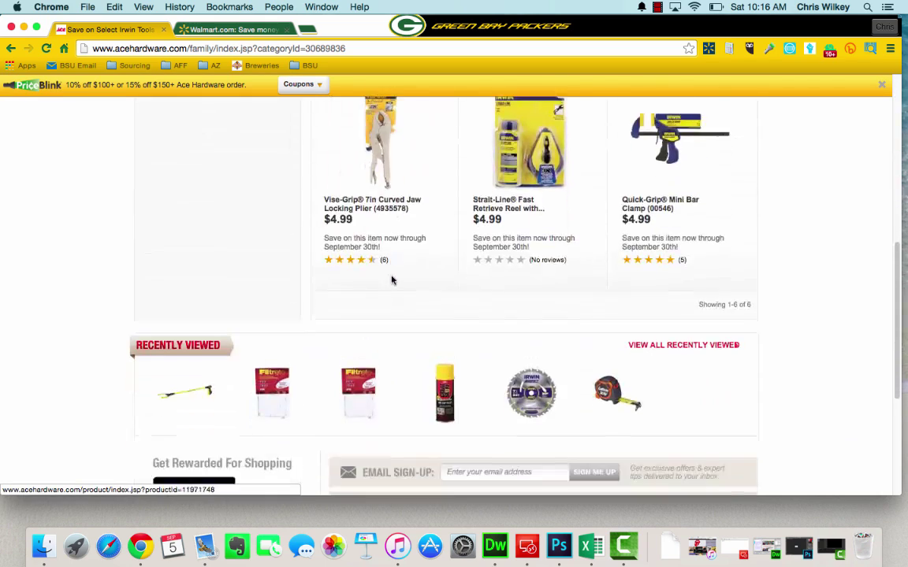
scroll(392, 281, up, 2)
scroll(392, 282, up, 6)
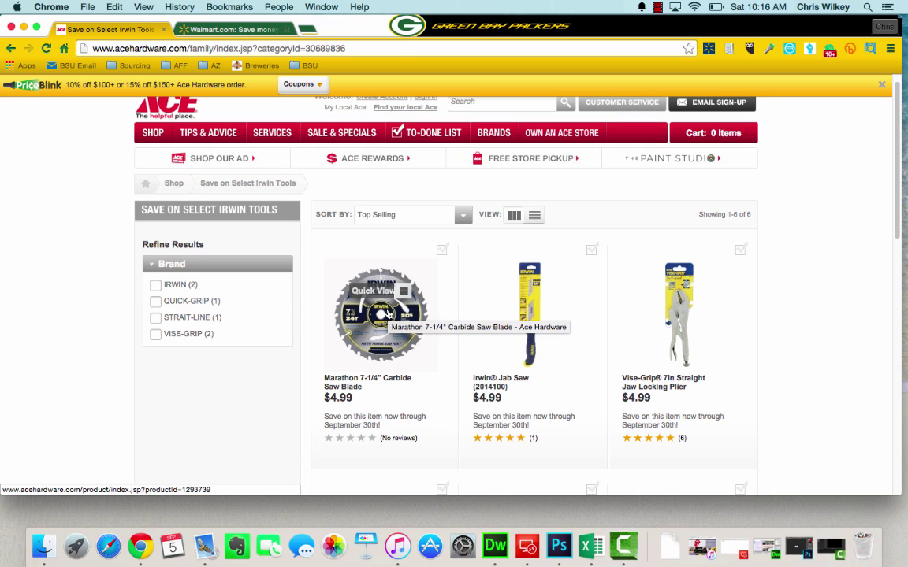
Open the Marathon 7-1/4" Carbide Saw Blade product page and view the search options for its selected title
click(387, 314)
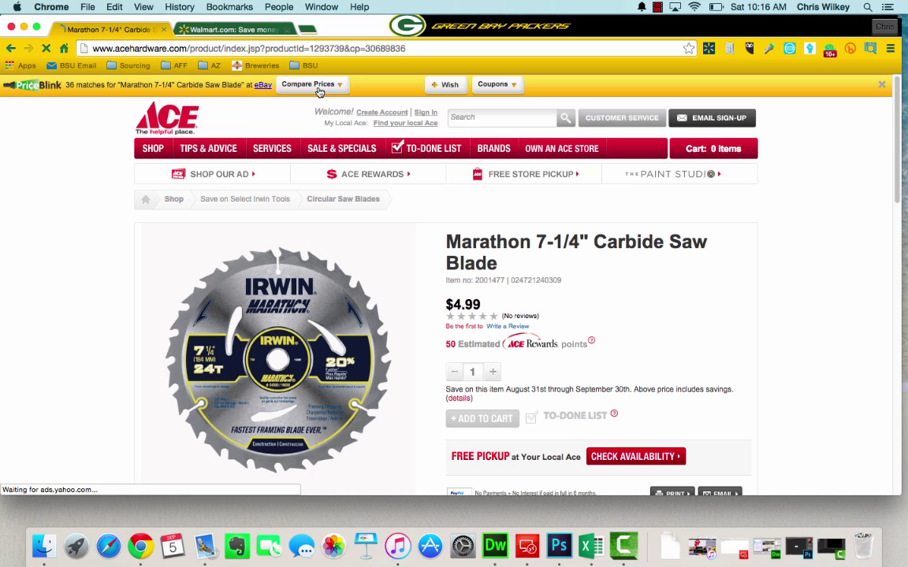
mouse_move(319, 84)
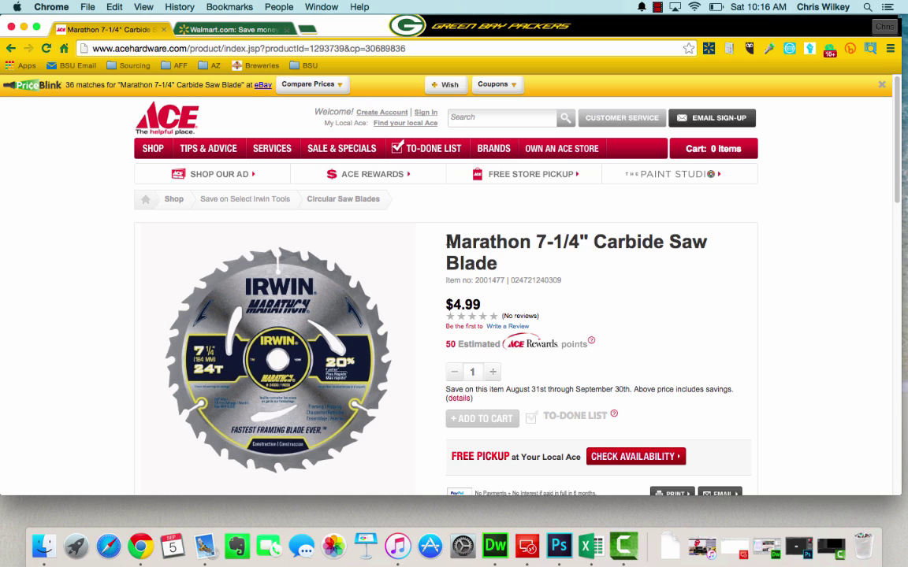
drag(445, 236, 497, 263)
right_click(478, 261)
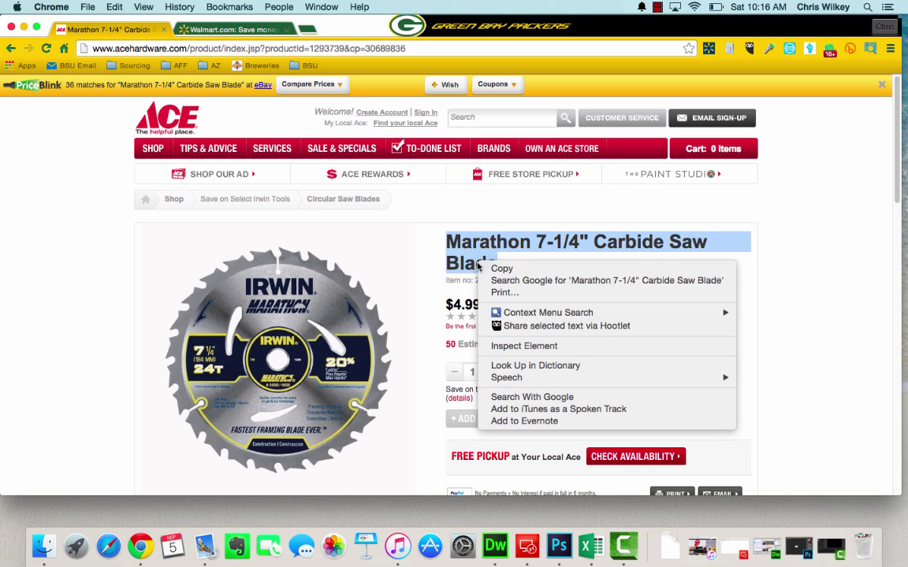
mouse_move(522, 319)
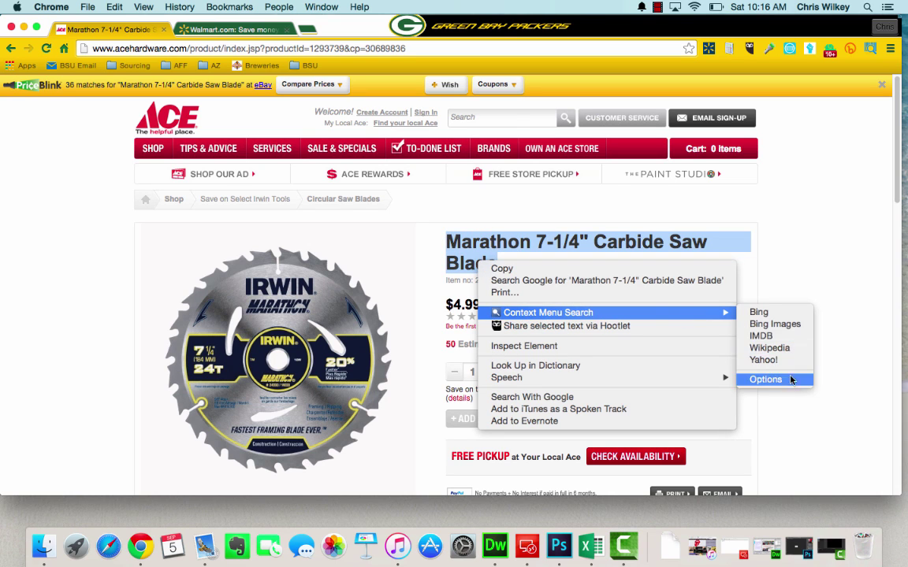
click(818, 257)
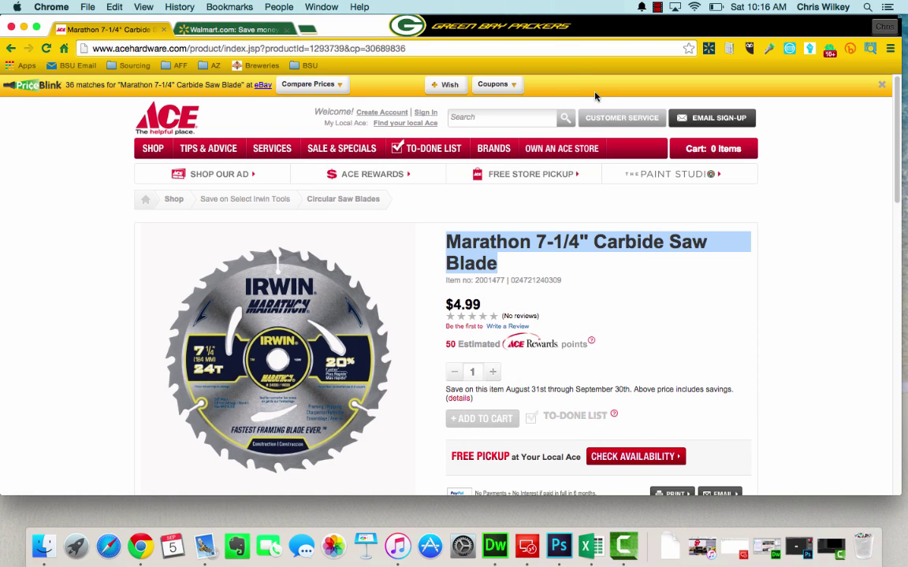
Return to the Irwin tools sale listing and scan it with OA XRAY, keeping only one results page open
click(10, 48)
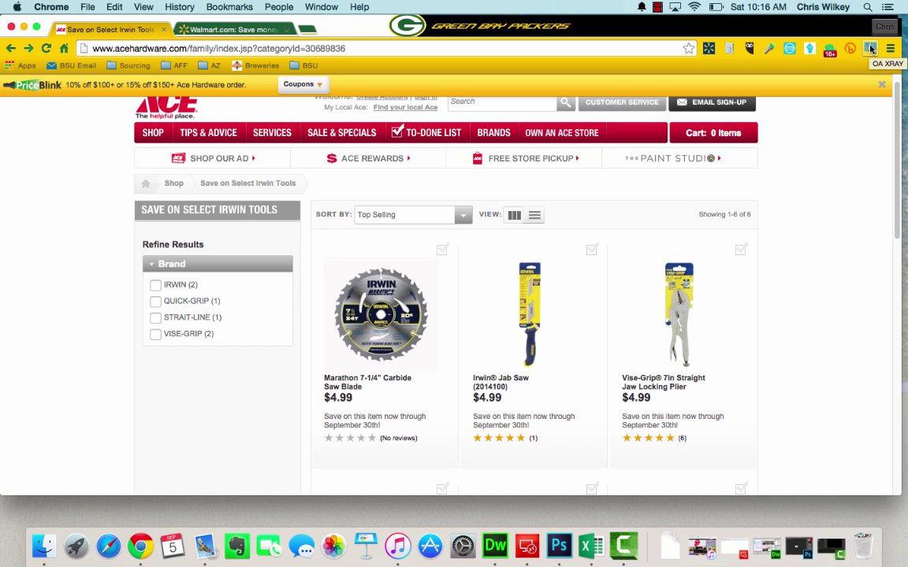
click(869, 48)
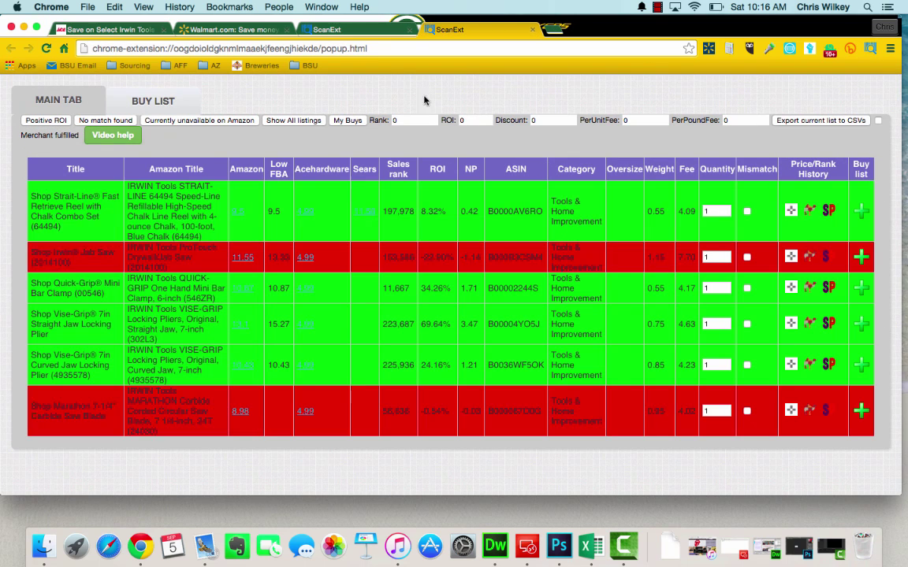
click(400, 29)
click(407, 30)
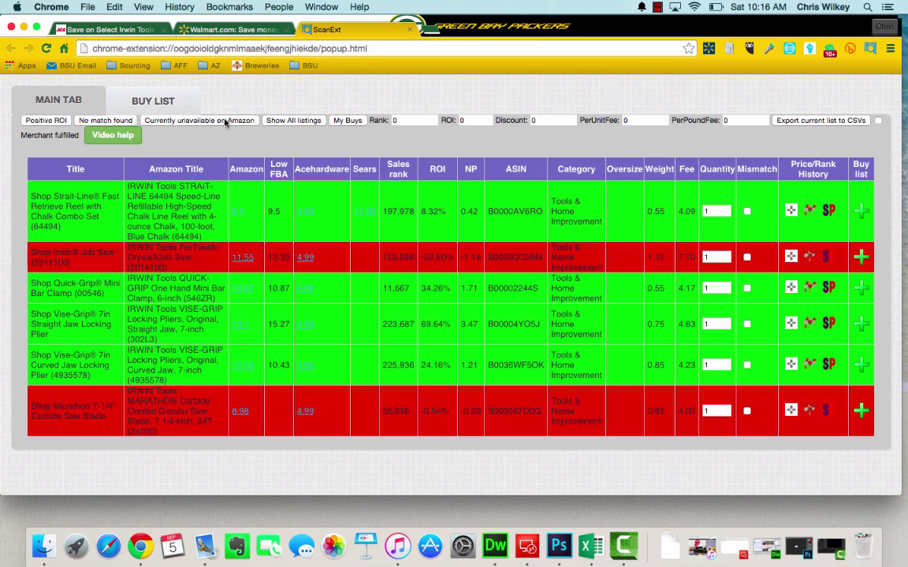
Compare the Marathon saw blade in the Ace Hardware listing with its row in the scan results
click(106, 32)
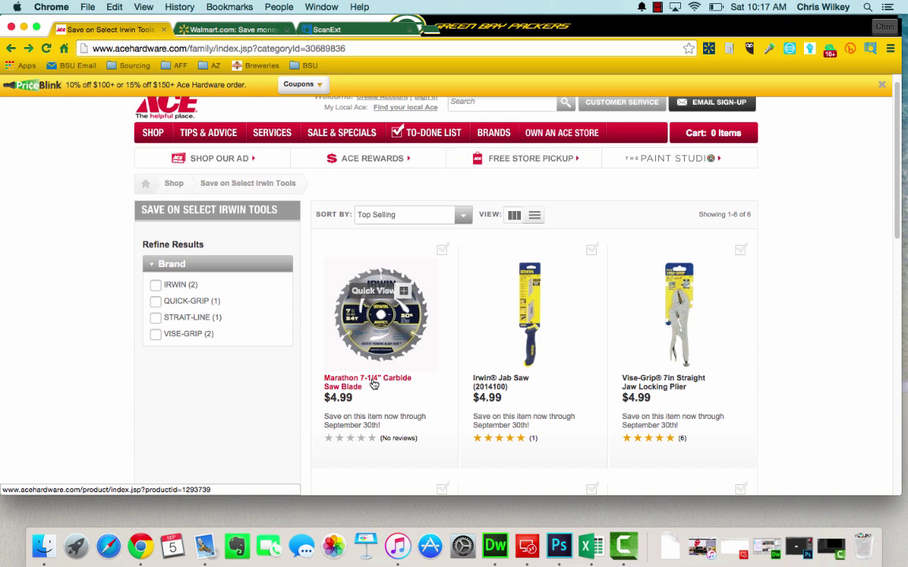
click(330, 30)
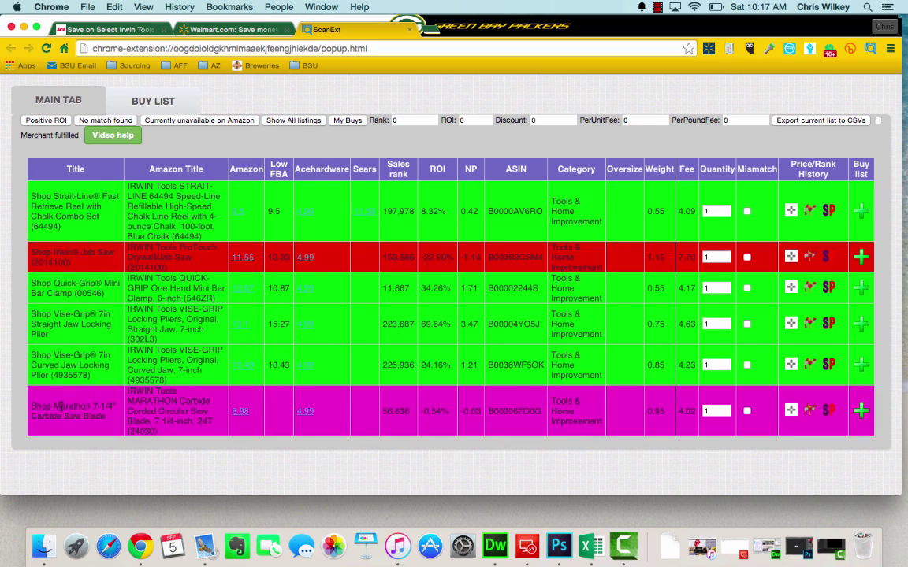
Compare the titles, prices and ROI of the Marathon saw blade, Quick-Grip clamp and Vise-Grip straight jaw plier in the scan results
drag(65, 399, 110, 410)
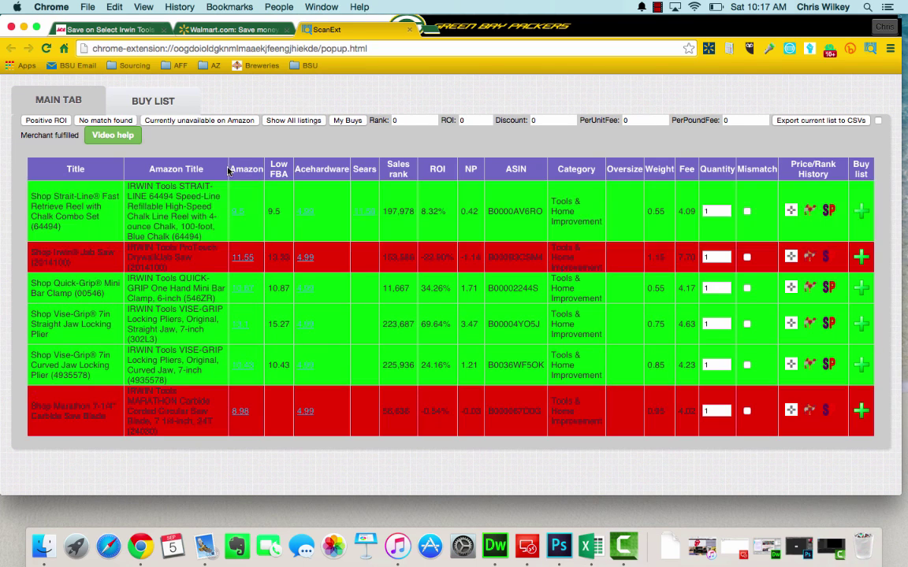
click(208, 397)
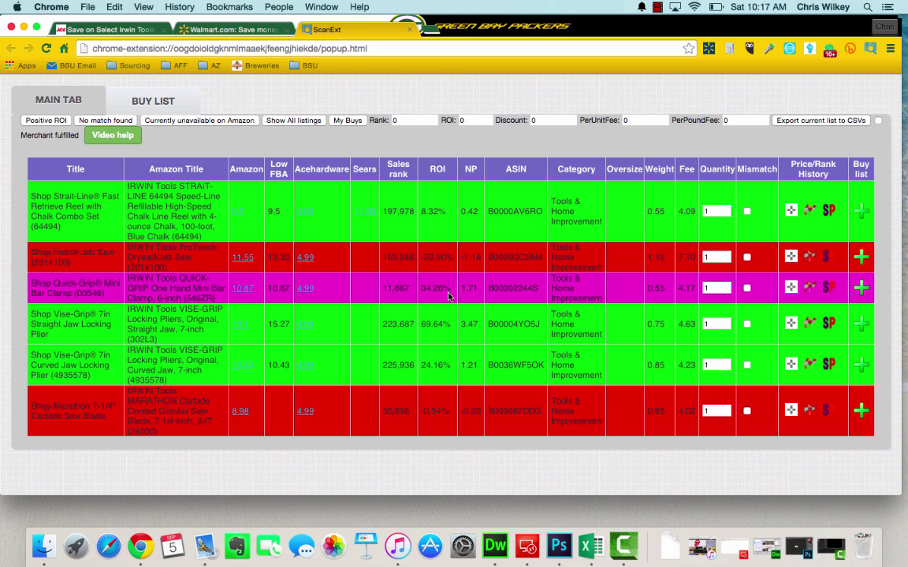
mouse_move(306, 292)
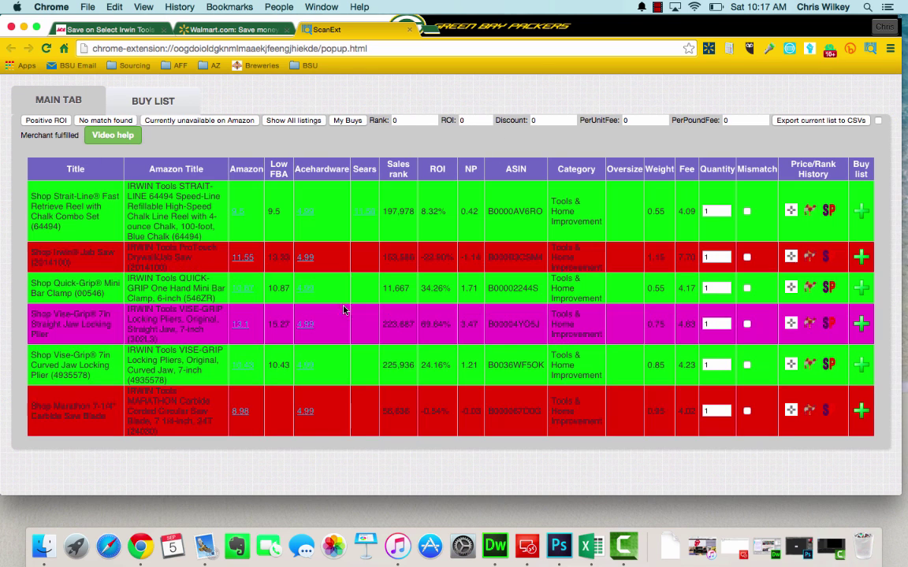
mouse_move(237, 331)
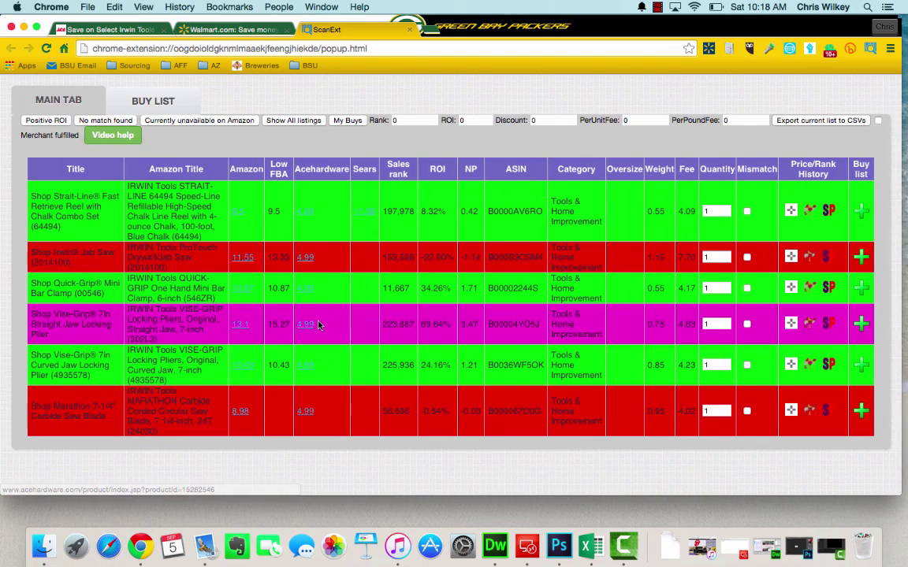
Open the Amazon and Ace Hardware pages of the Vise-Grip 7in Straight Jaw Locking Plier and examine the Amazon price history and sales rank
click(238, 326)
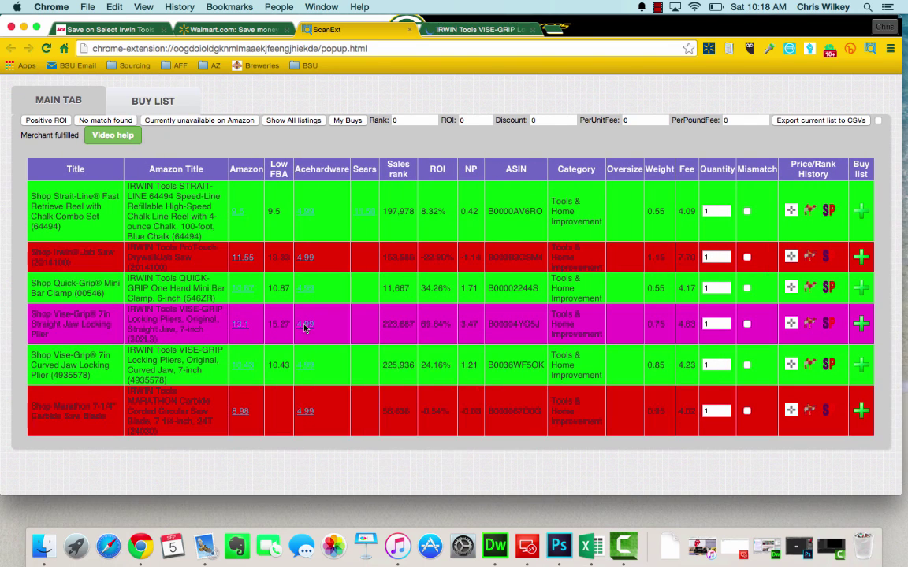
click(304, 330)
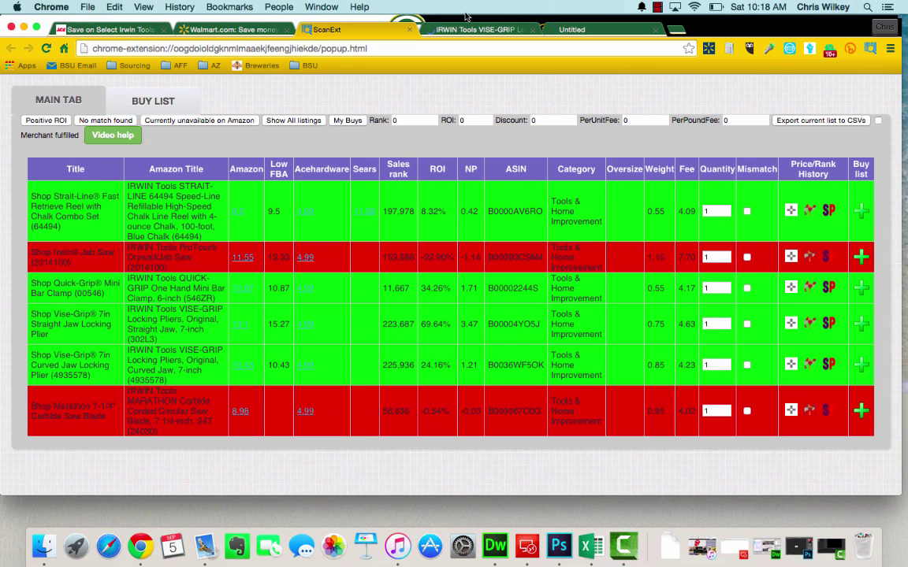
click(482, 30)
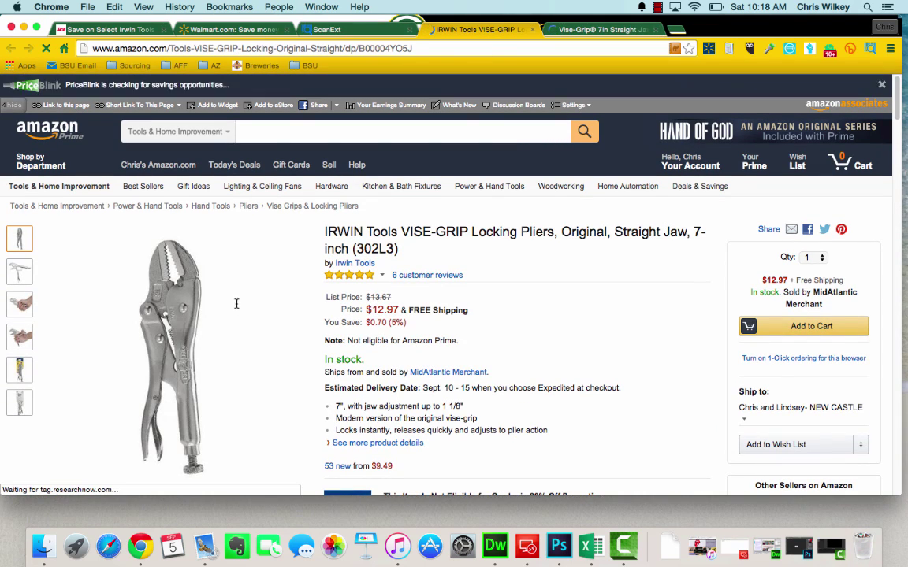
scroll(233, 334, down, 5)
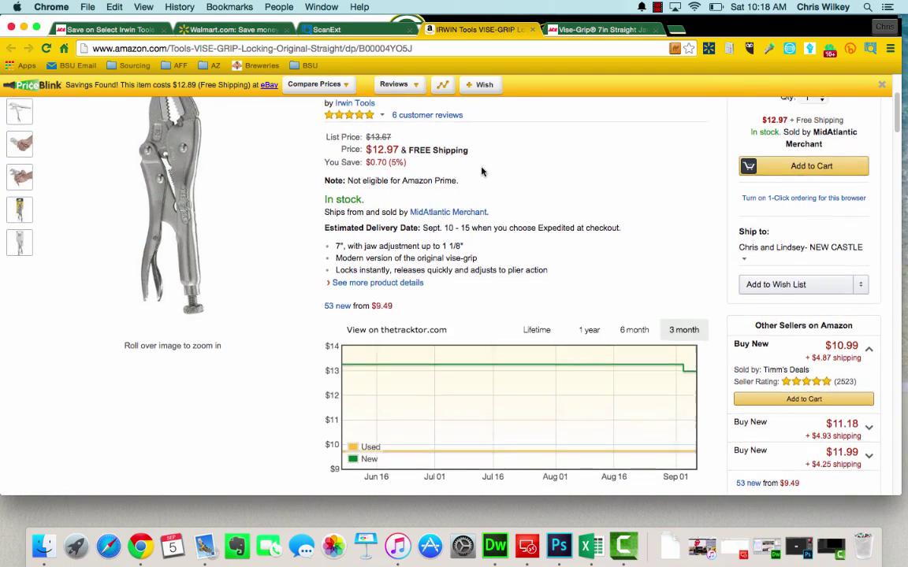
scroll(482, 173, down, 1)
scroll(482, 172, down, 10)
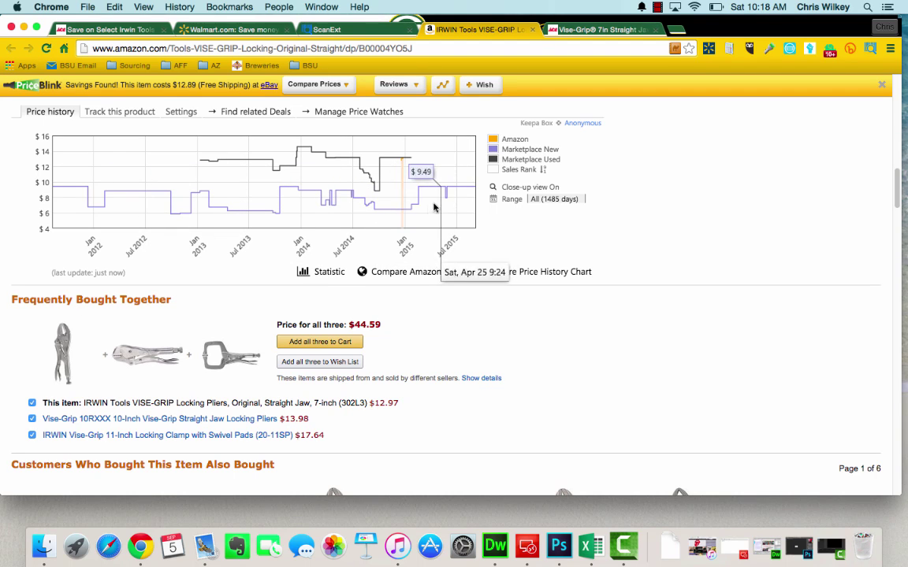
scroll(277, 228, down, 10)
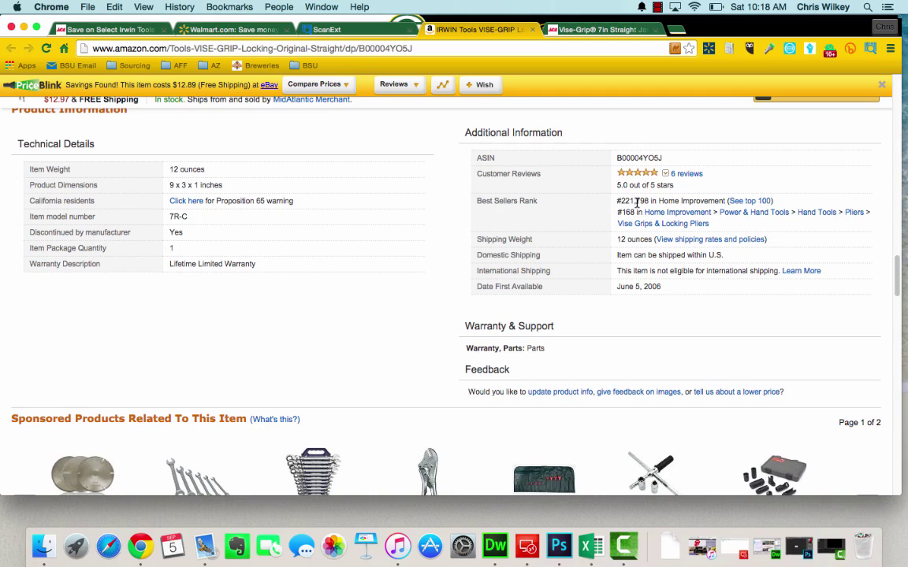
scroll(636, 203, up, 15)
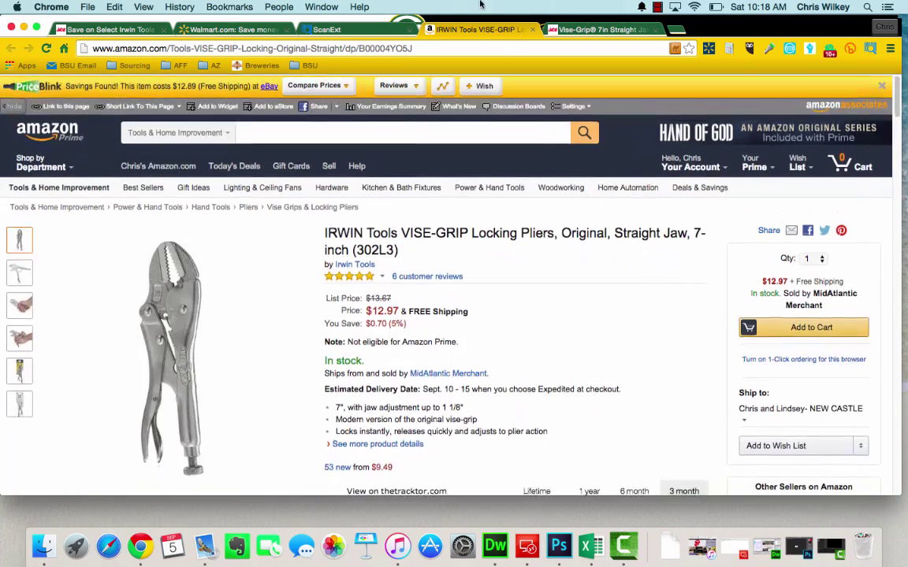
Review the Ace Hardware product page of the Vise-Grip 7in Straight Jaw Locking Plier
click(588, 32)
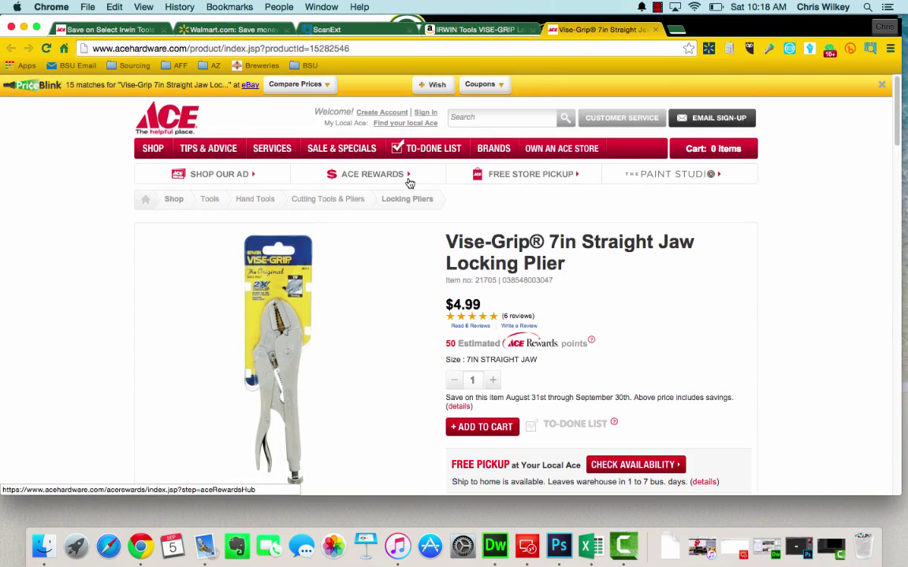
scroll(409, 193, down, 3)
scroll(409, 178, down, 10)
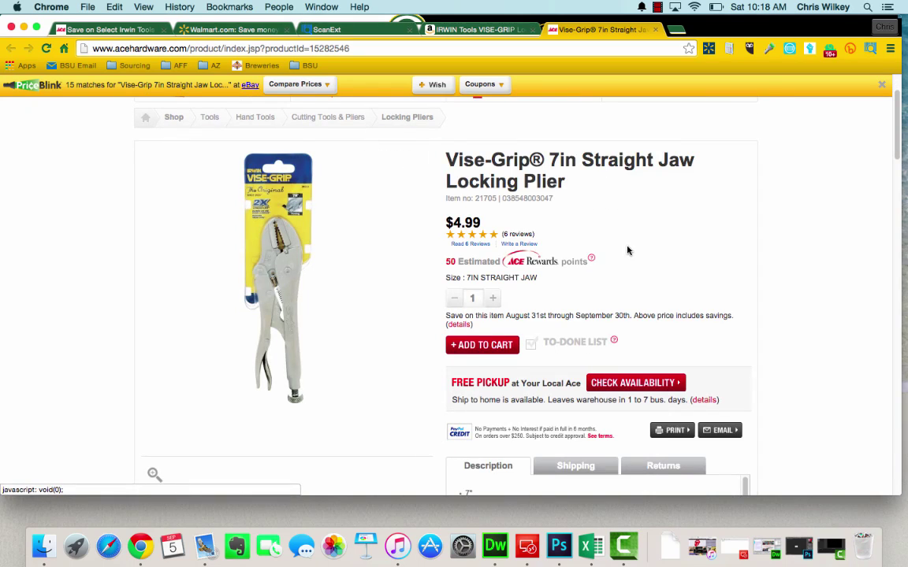
scroll(681, 234, down, 8)
scroll(681, 234, up, 20)
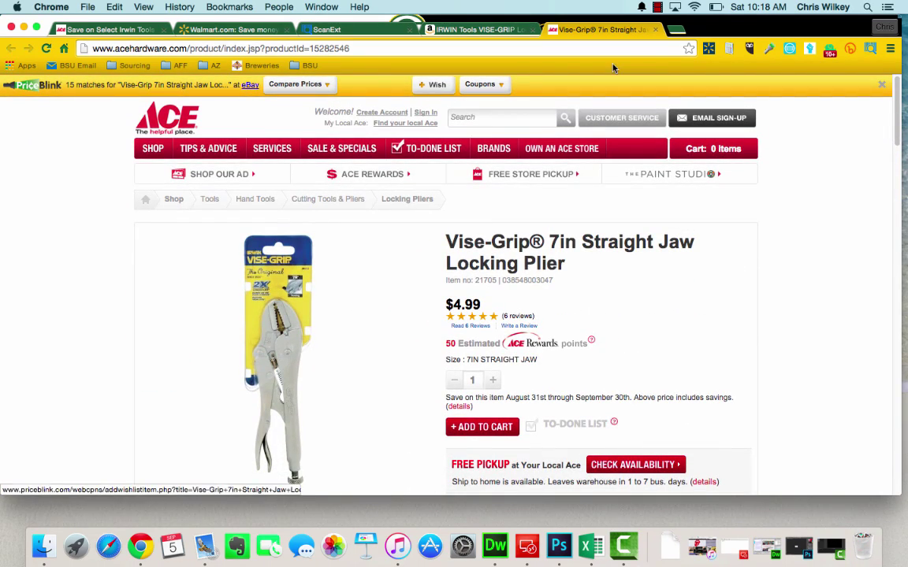
Search raise.com for "ace" gift cards in a new browser tab
click(676, 31)
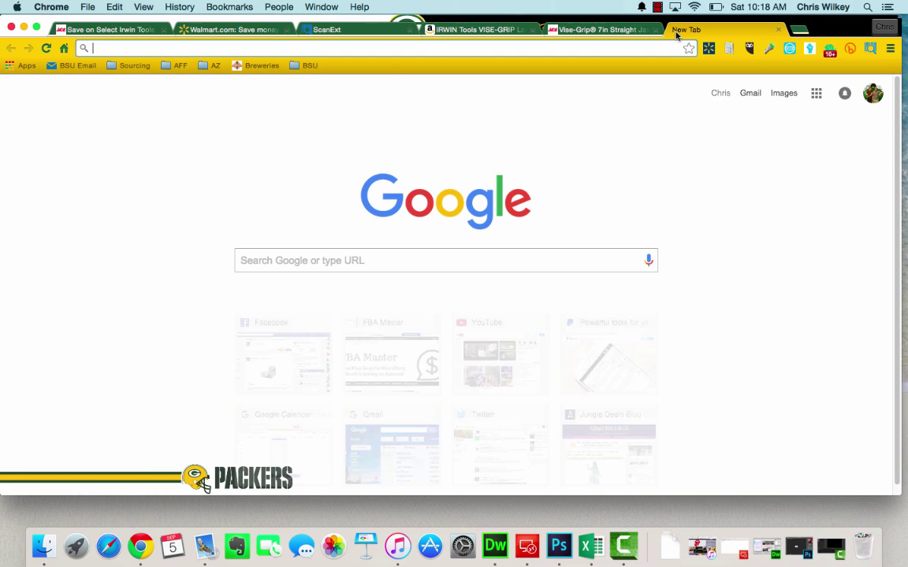
text(raise.com)
key(Return)
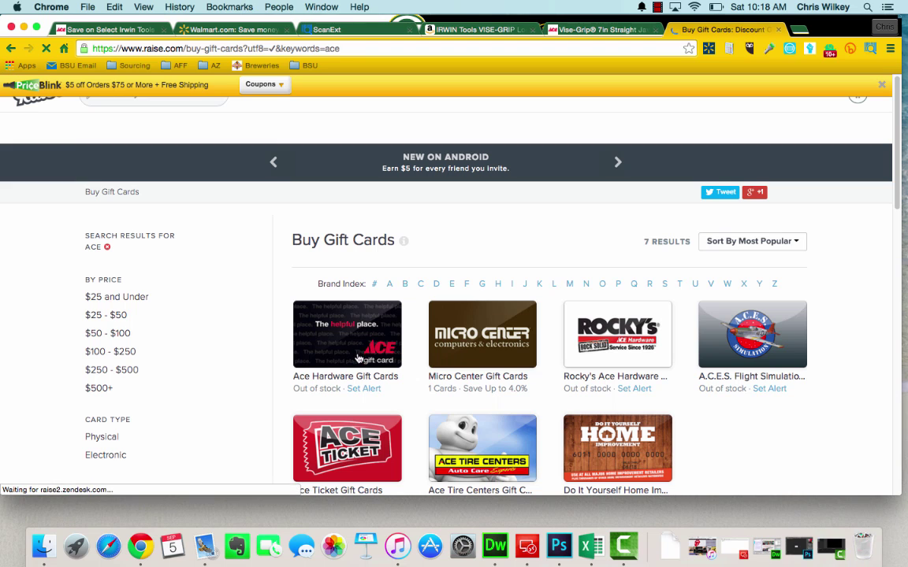
Search the web for "giftcardgranny" and open the Gift Card Granny site
click(229, 48)
text(gi)
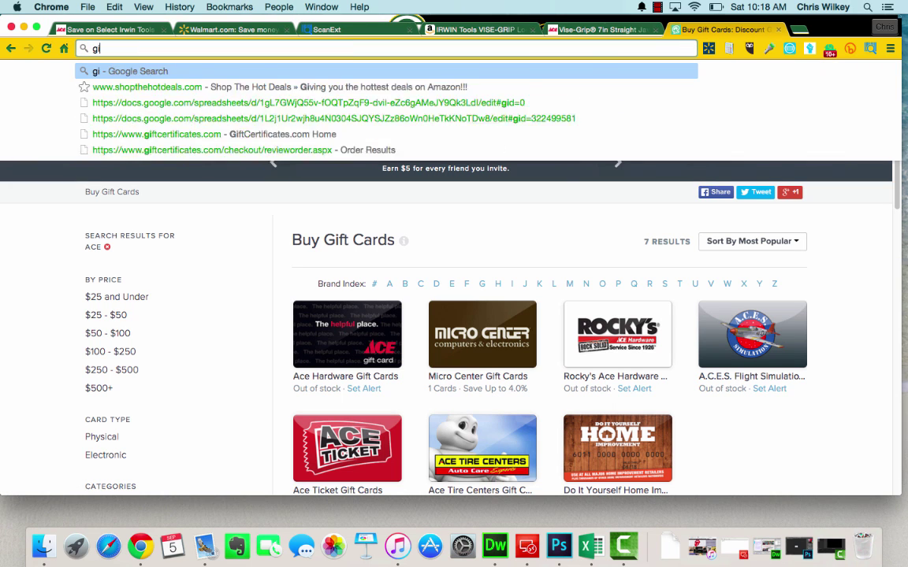
text(ftcardgranny)
key(Return)
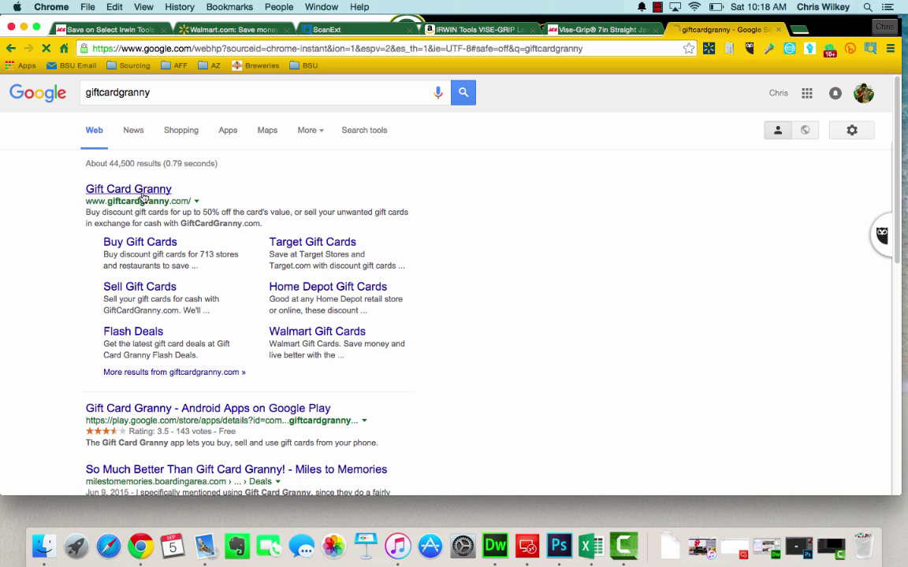
click(142, 196)
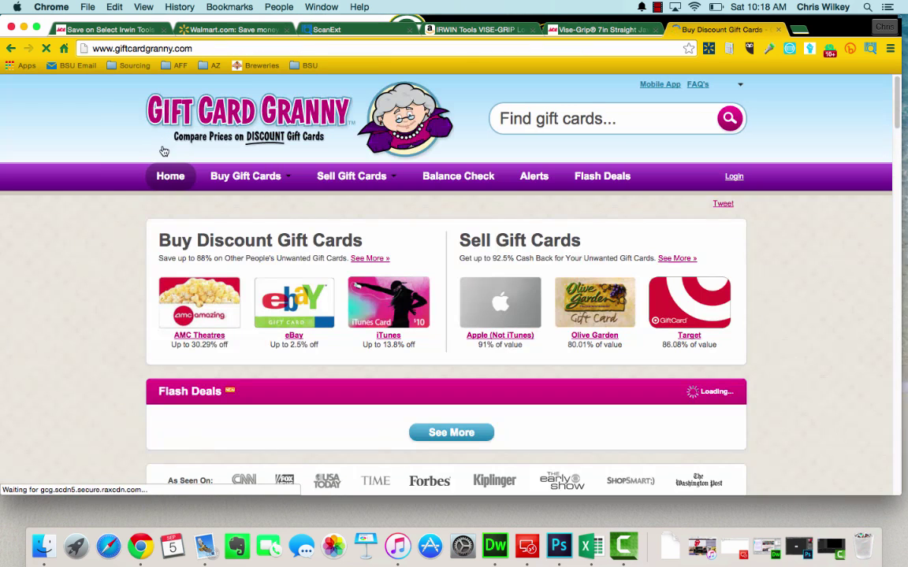
Search Gift Card Granny for "ace" and open the full list of Ace Hardware gift cards
click(520, 132)
text(ace)
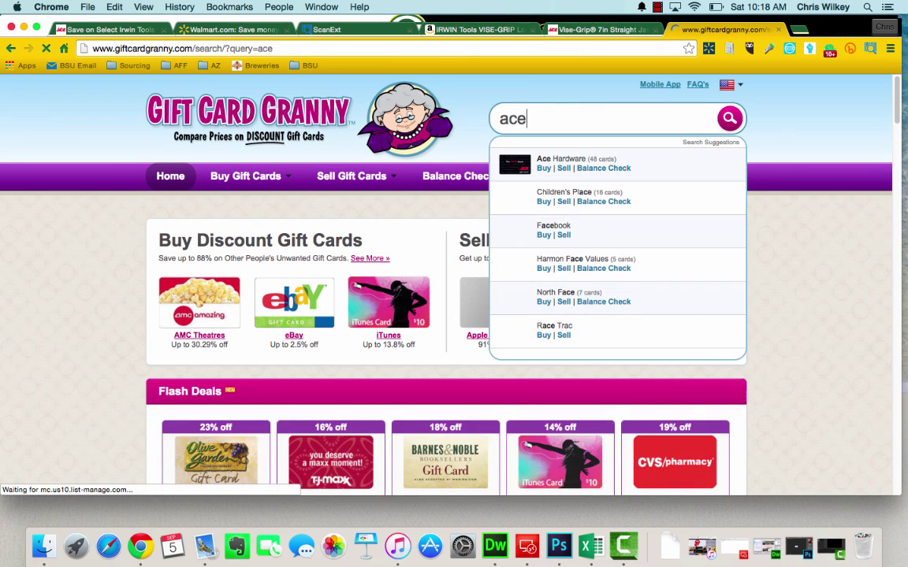
key(Return)
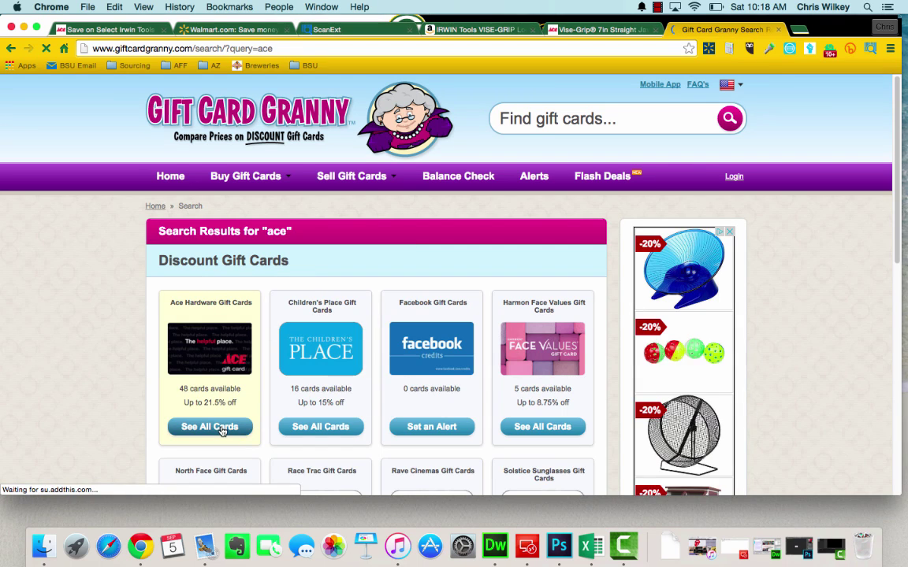
click(211, 427)
View the coupon codes offered for Ace Hardware on the gift card page and close them
scroll(434, 378, down, 1)
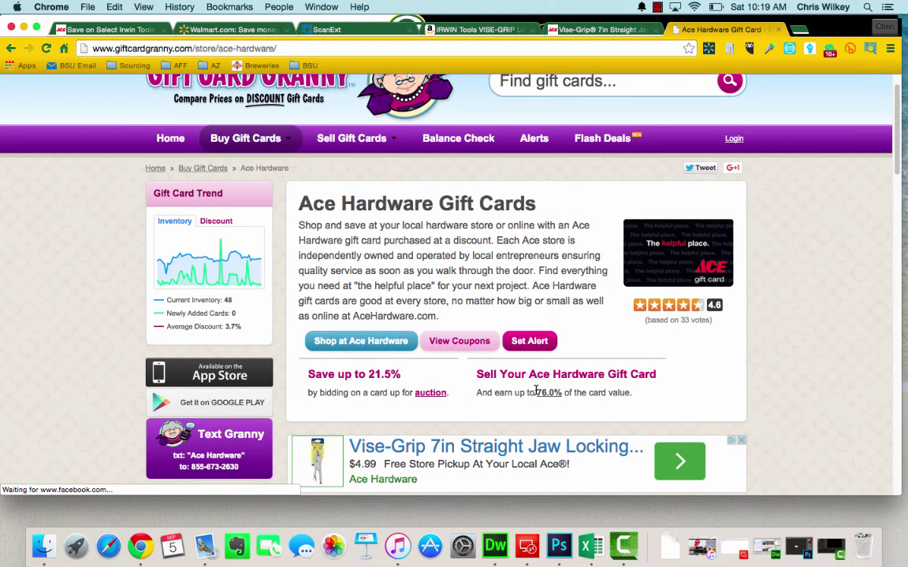
click(463, 344)
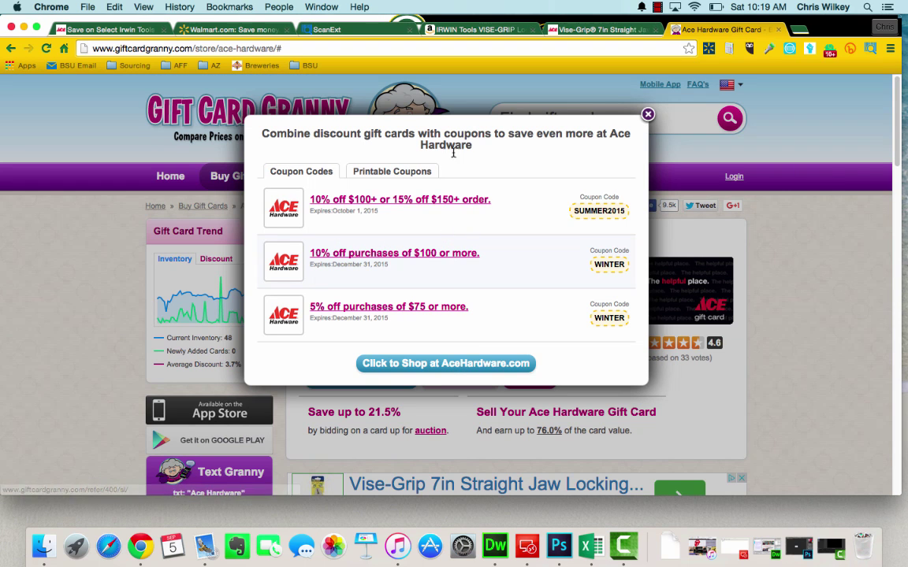
click(646, 116)
Return to the ScanExt results and filter them by positive ROI and by no match found before showing all listings again
click(353, 31)
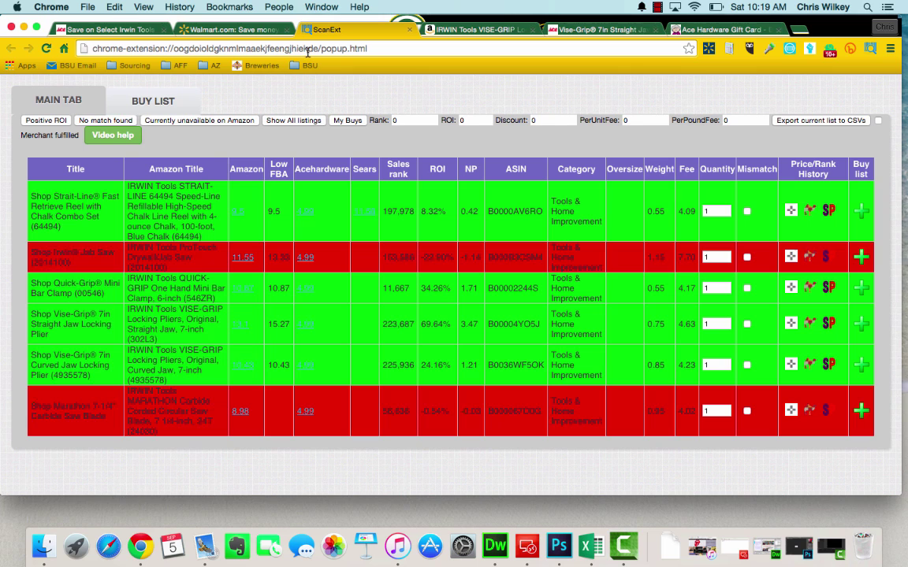
click(47, 122)
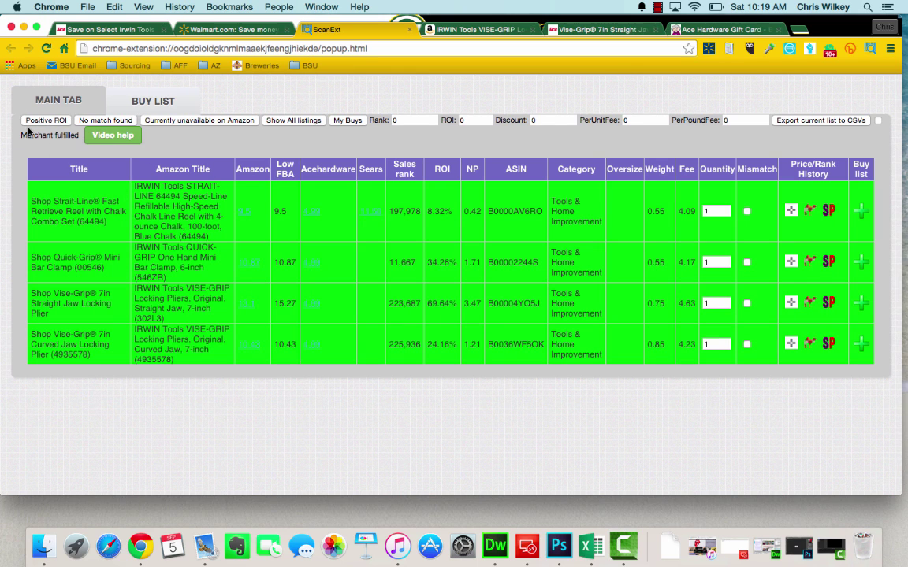
click(102, 119)
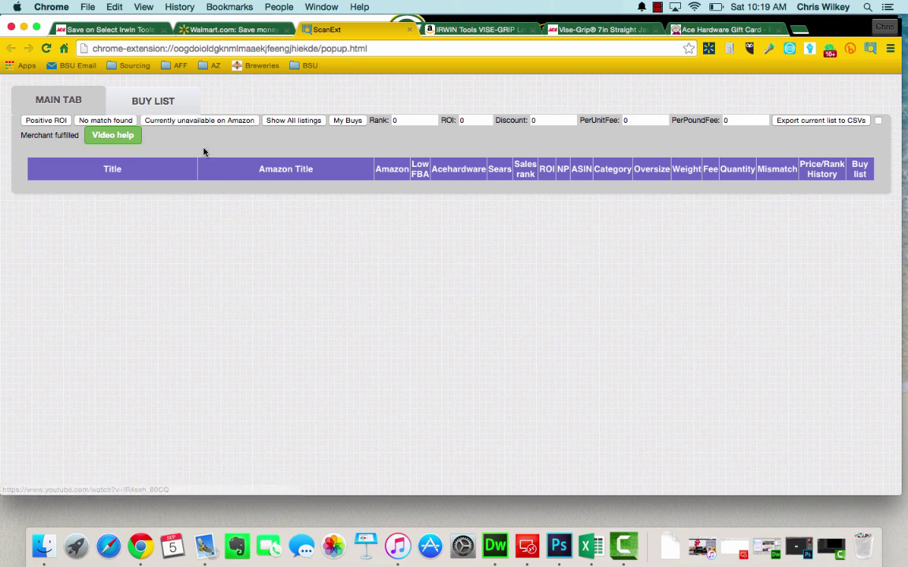
click(277, 122)
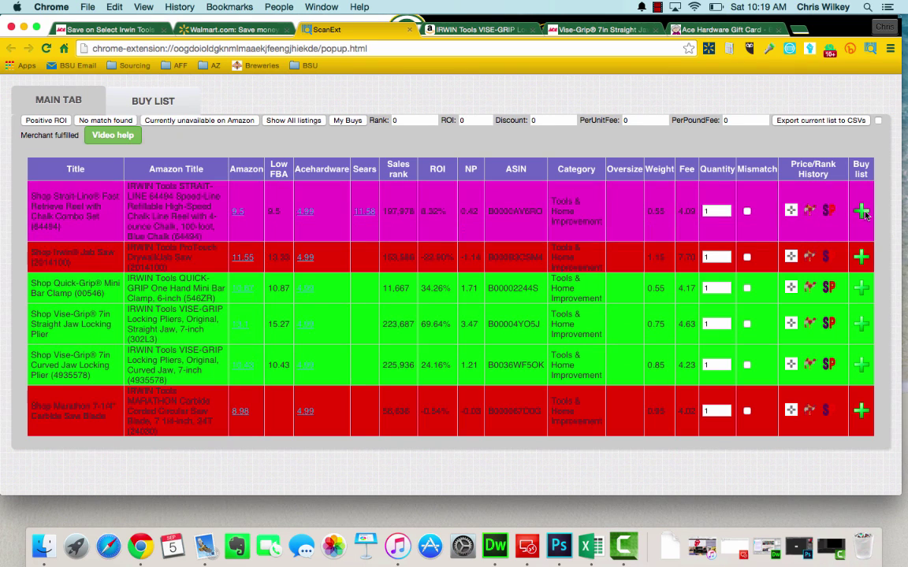
Add the Vise-Grip 7in Straight Jaw Locking Plier to the buy list, check that list and return to the main results
click(861, 323)
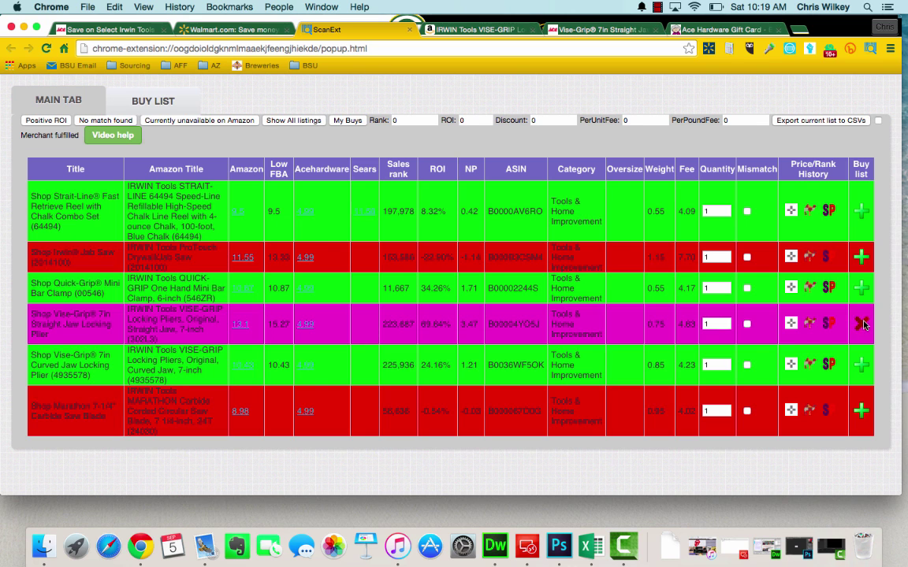
click(130, 100)
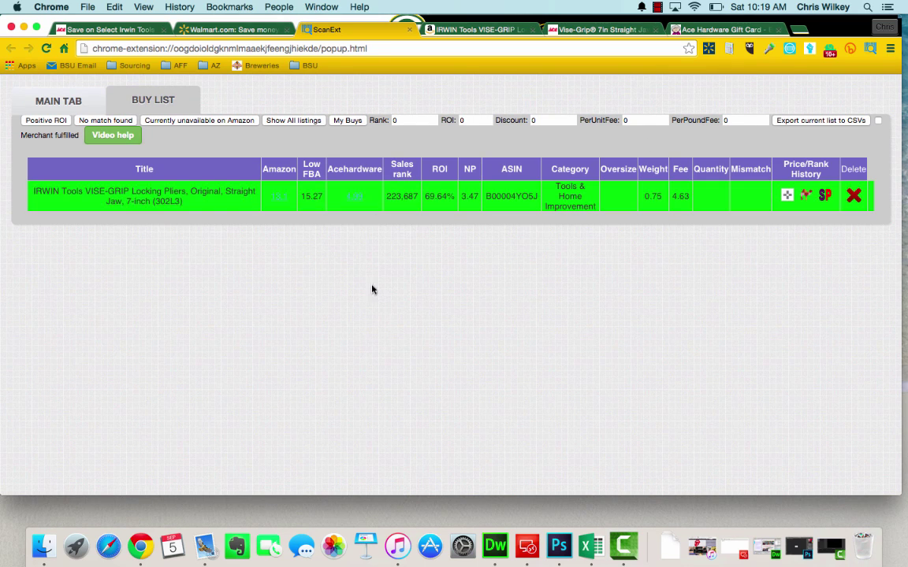
click(67, 103)
Set the sales rank limit to 250000 and filter the scan results with My Buys
click(422, 123)
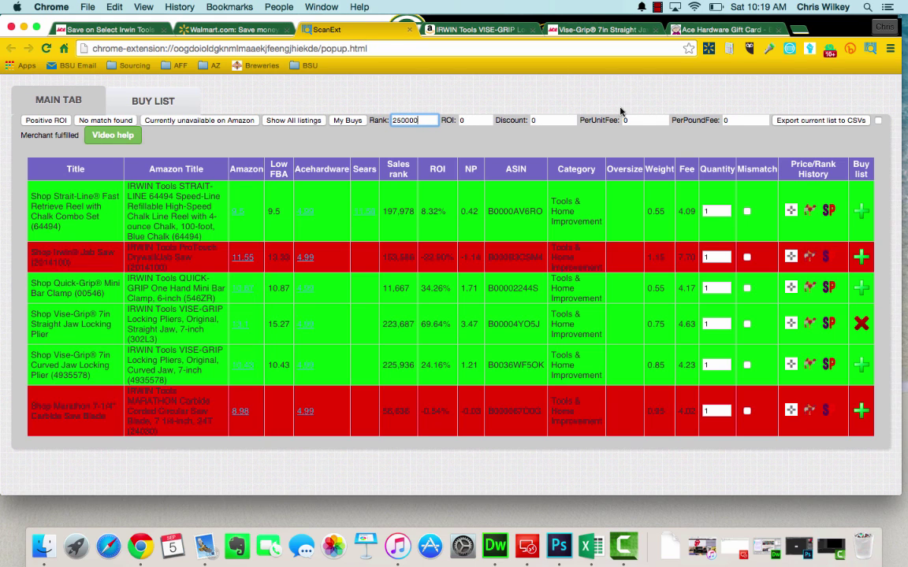
click(350, 122)
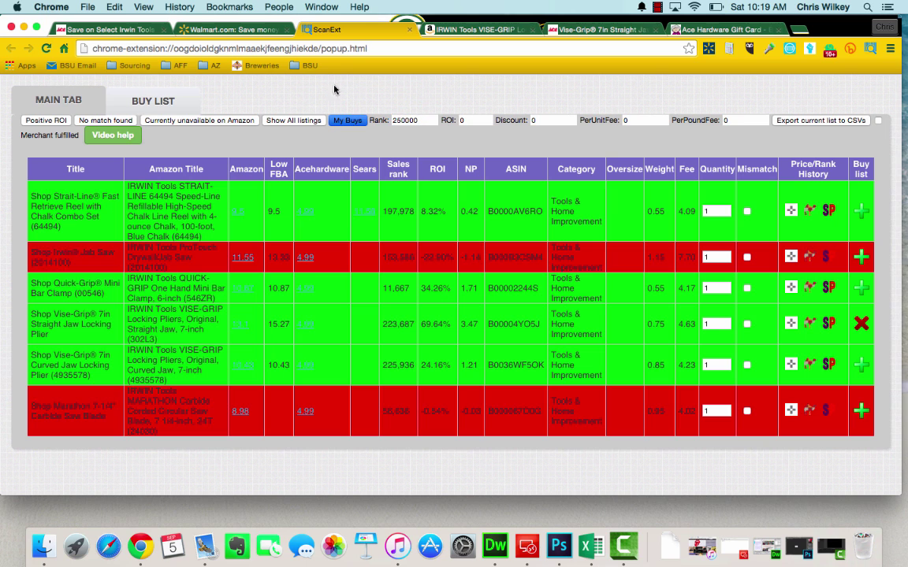
click(406, 119)
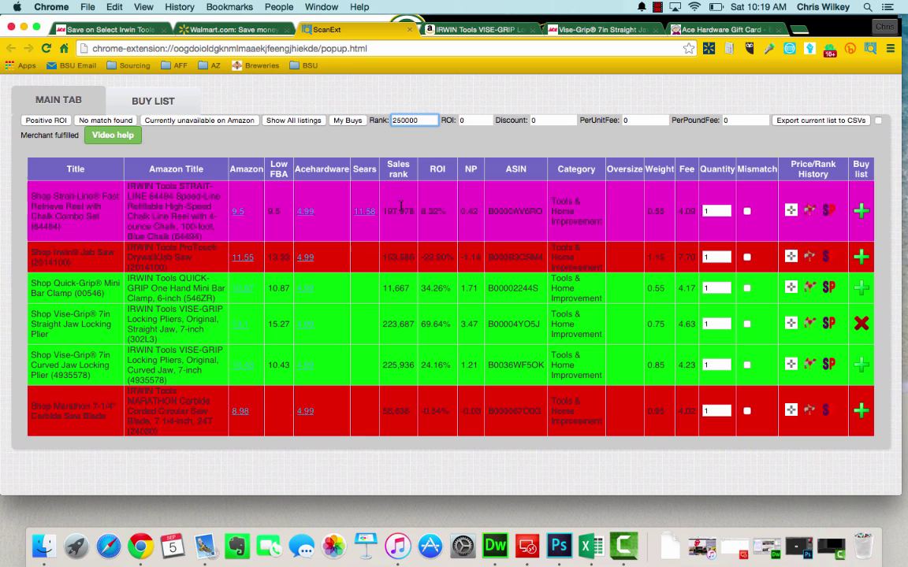
click(348, 120)
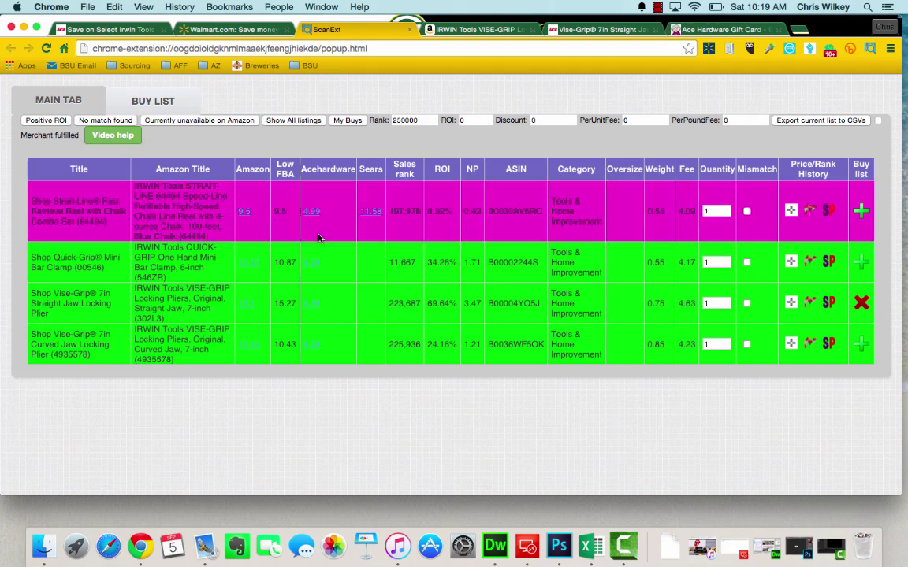
Set the minimum ROI to 30 and reapply the My Buys filter to the scan results
click(478, 120)
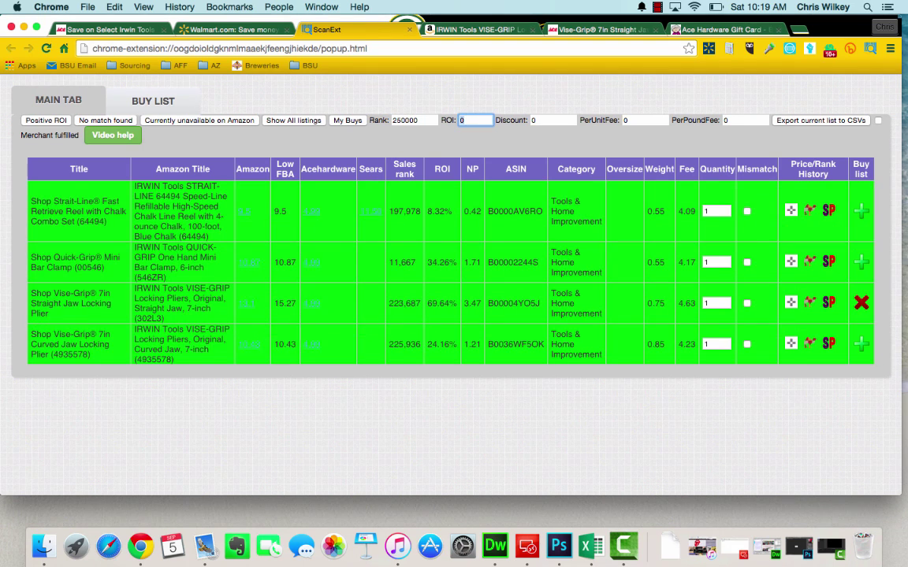
text(30)
click(342, 120)
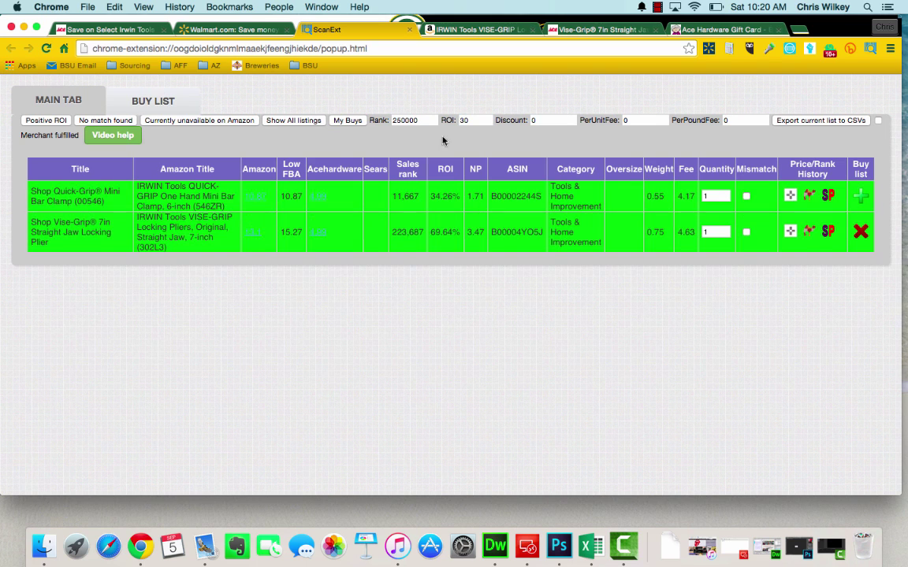
Set the discount to 10 and reapply the My Buys filter to the scan results
click(533, 120)
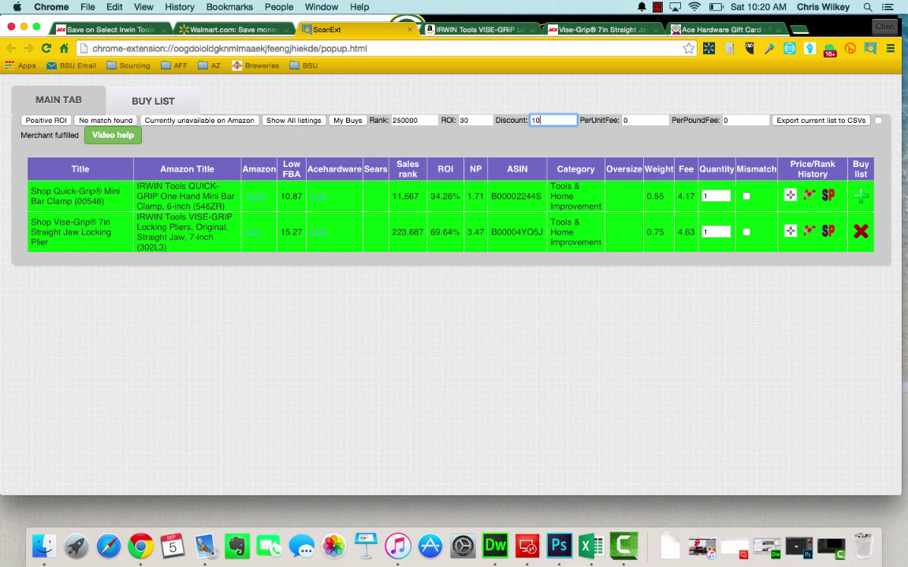
click(347, 119)
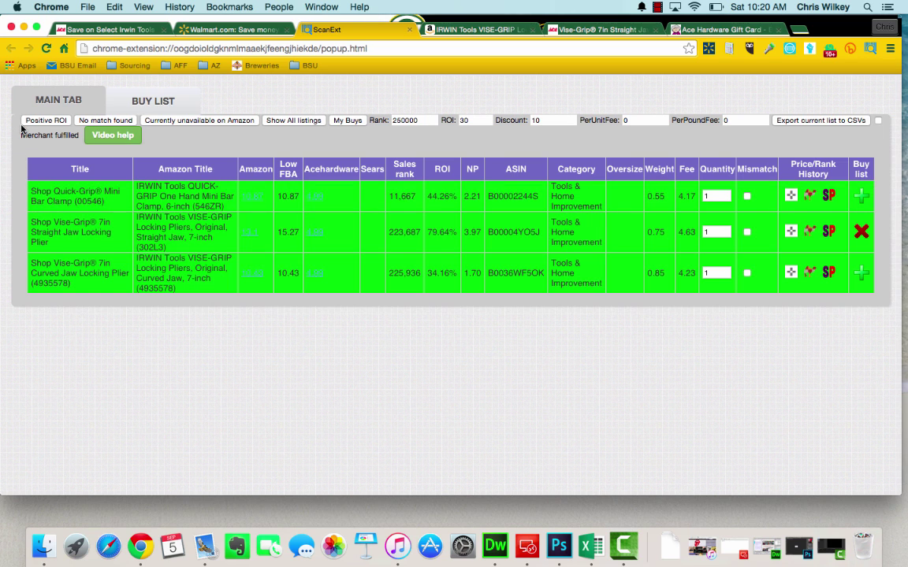
Close the scan results, Amazon product, Ace Hardware product and gift card pages, and open Walmart's Labor Day savings offers
click(410, 30)
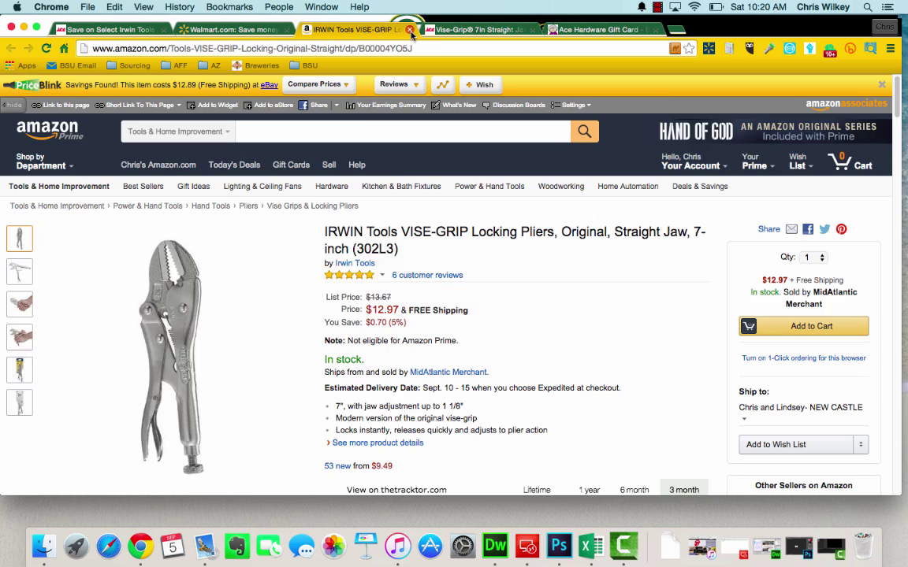
click(410, 30)
click(410, 30)
click(410, 30)
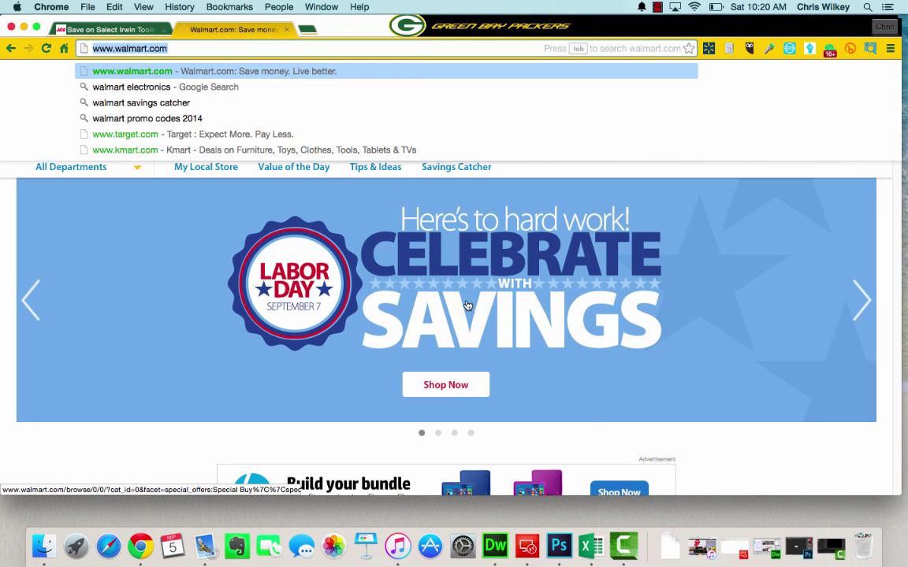
click(445, 395)
click(445, 395)
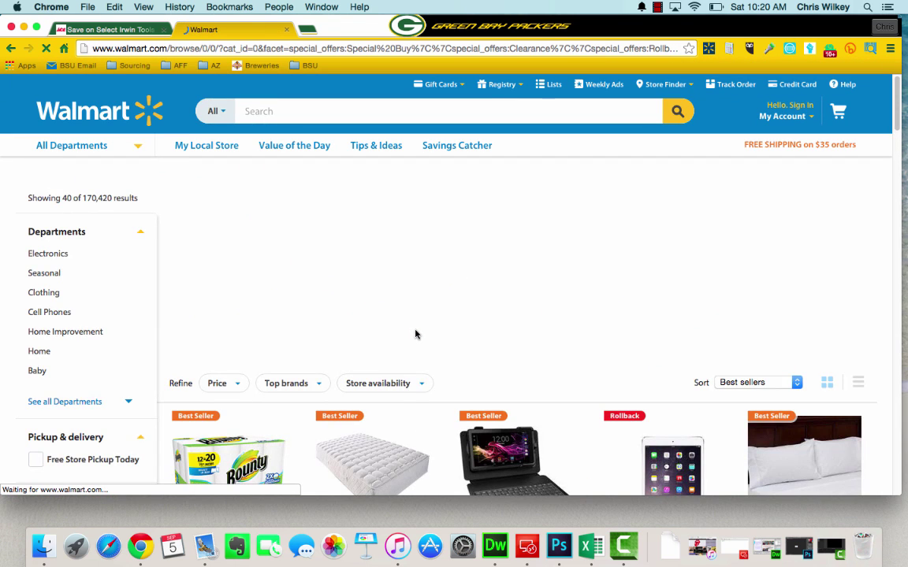
Look through the Walmart Savings Center listings and scan that page with OAXRAY
scroll(415, 337, down, 2)
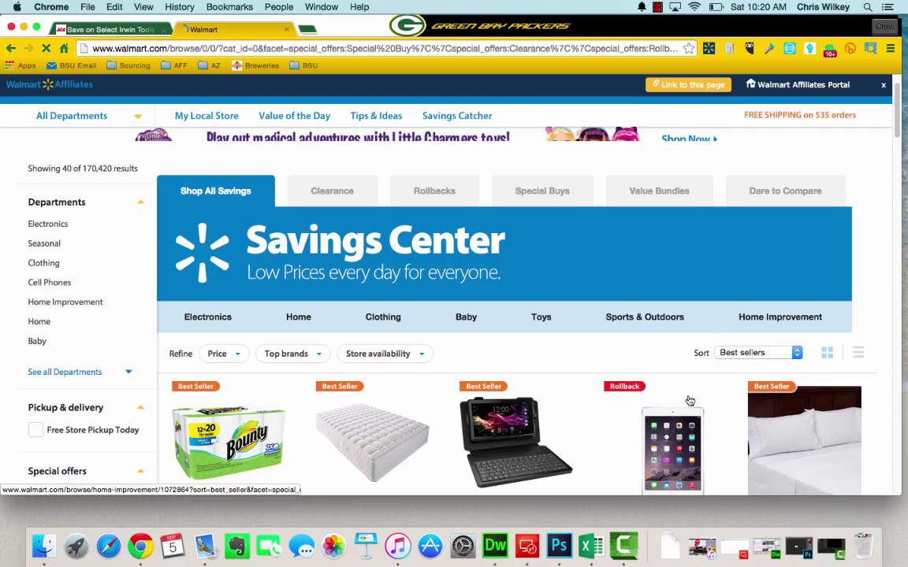
scroll(690, 401, down, 20)
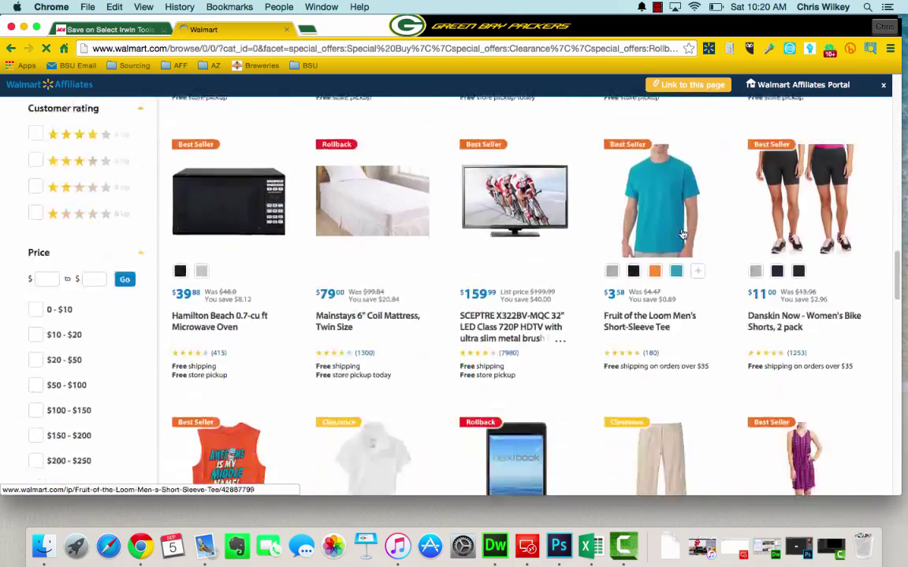
scroll(683, 234, down, 15)
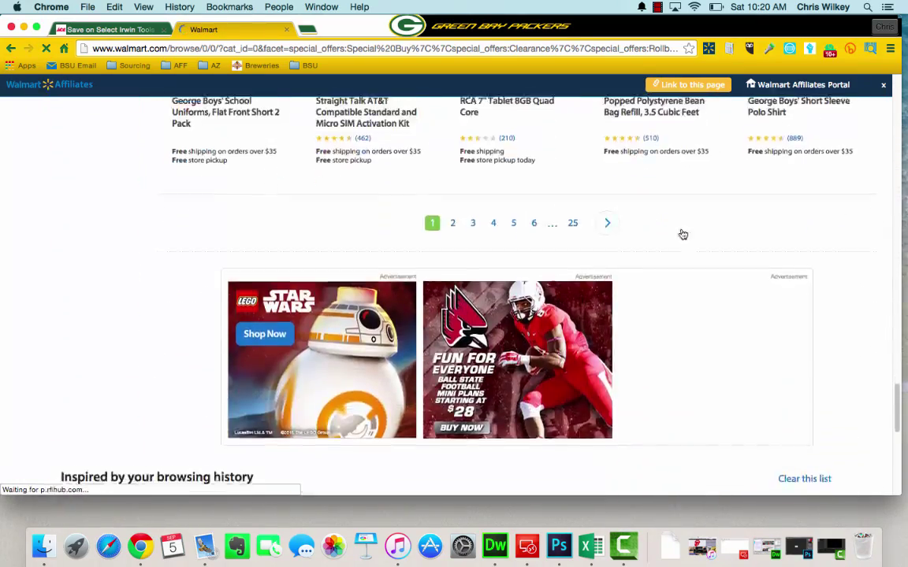
scroll(682, 234, up, 10)
scroll(683, 234, down, 5)
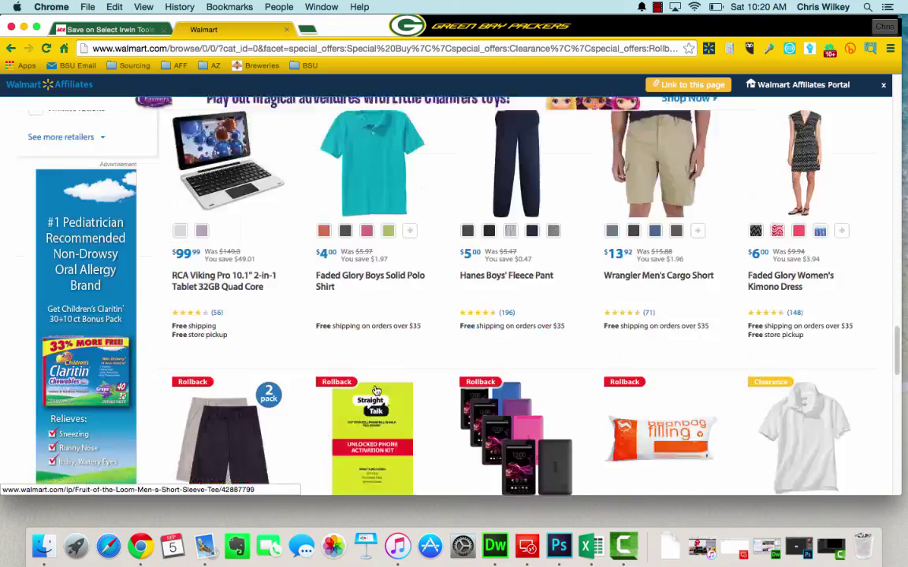
scroll(389, 339, up, 10)
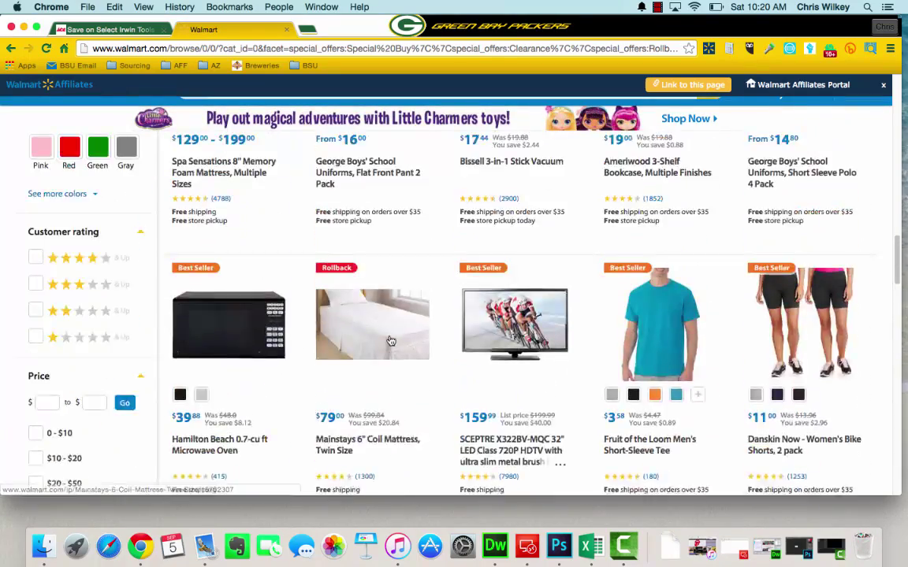
scroll(389, 340, up, 10)
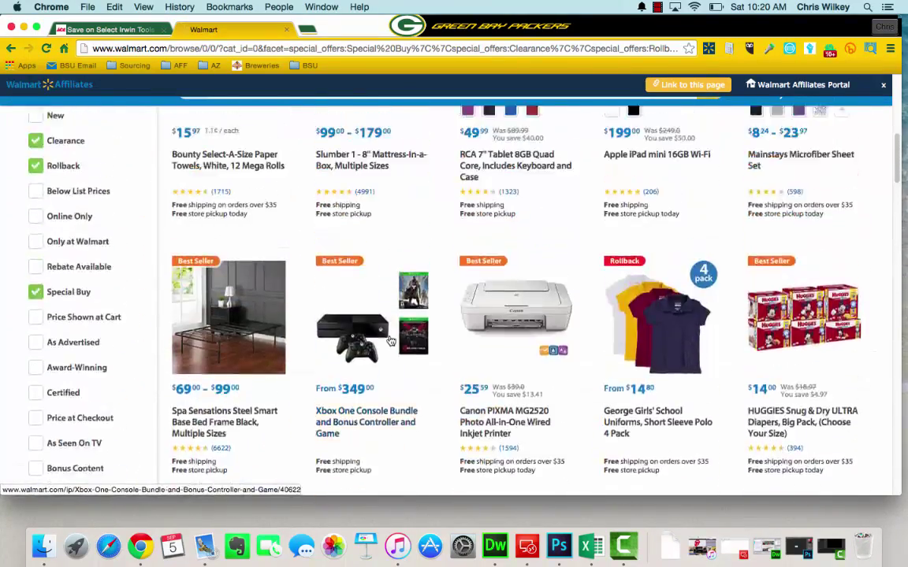
scroll(389, 339, up, 3)
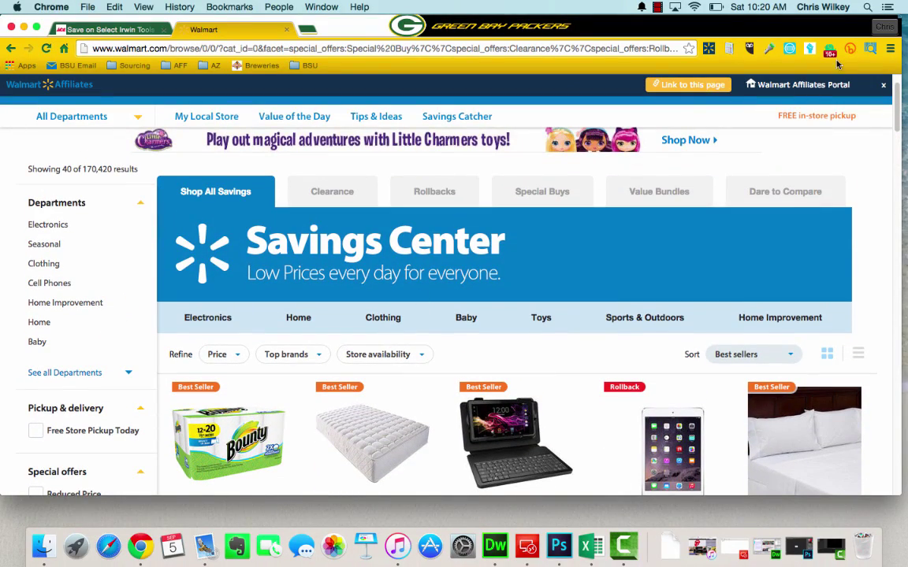
click(869, 49)
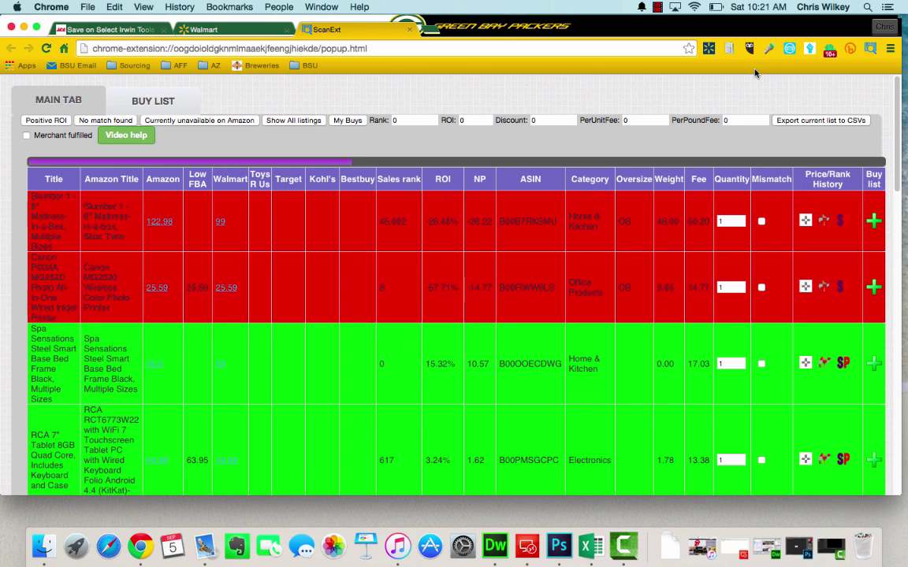
Set the sales rank limit to 300000 and minimum ROI to 30, and filter the Walmart scan results with My Buys
click(425, 122)
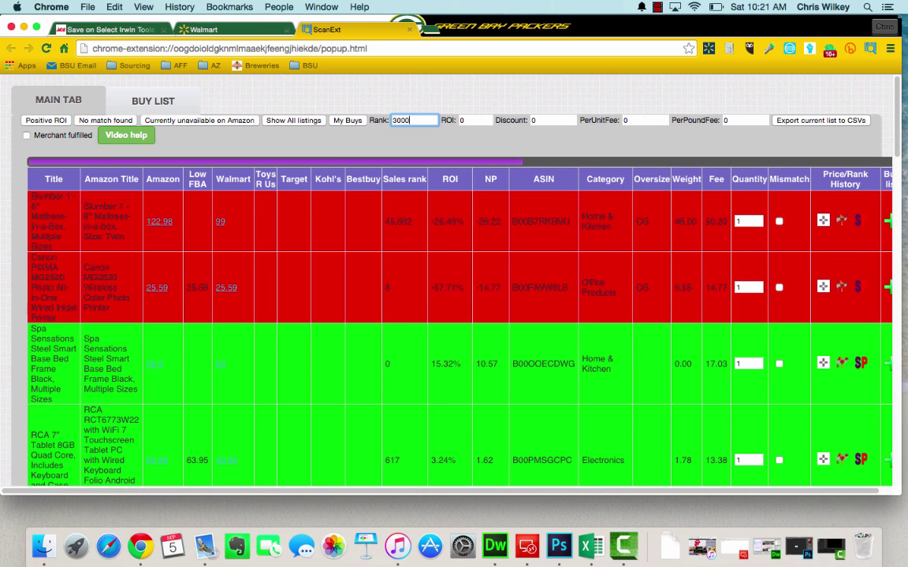
text(0)
key(Tab)
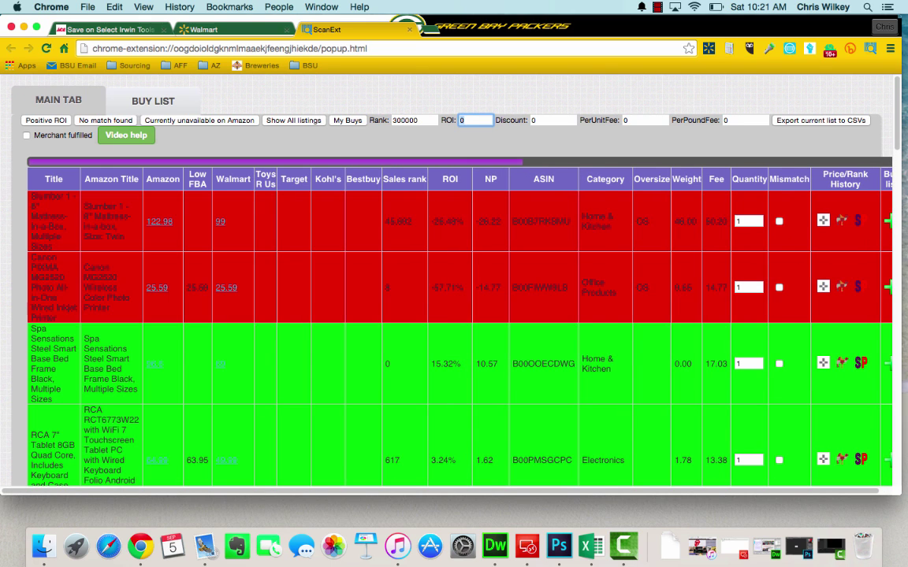
text(30)
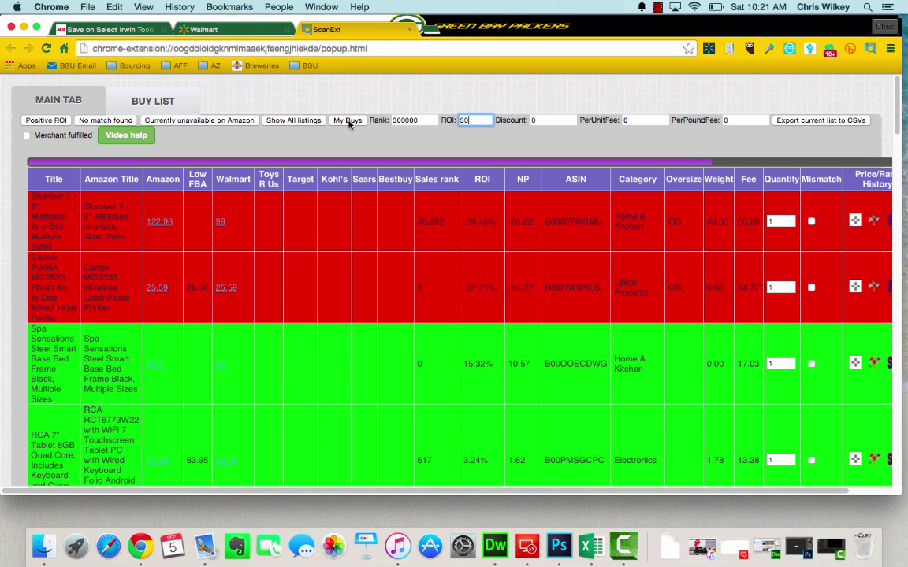
click(347, 121)
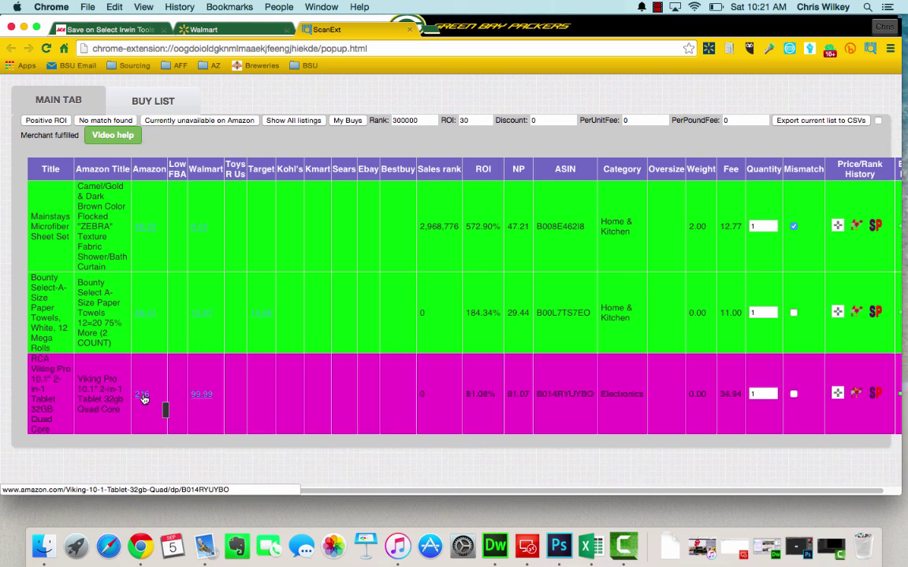
Open the RCA Viking Pro 10.1" tablet's Walmart and Amazon pages from the results and examine its Amazon listing and price history
mouse_move(202, 402)
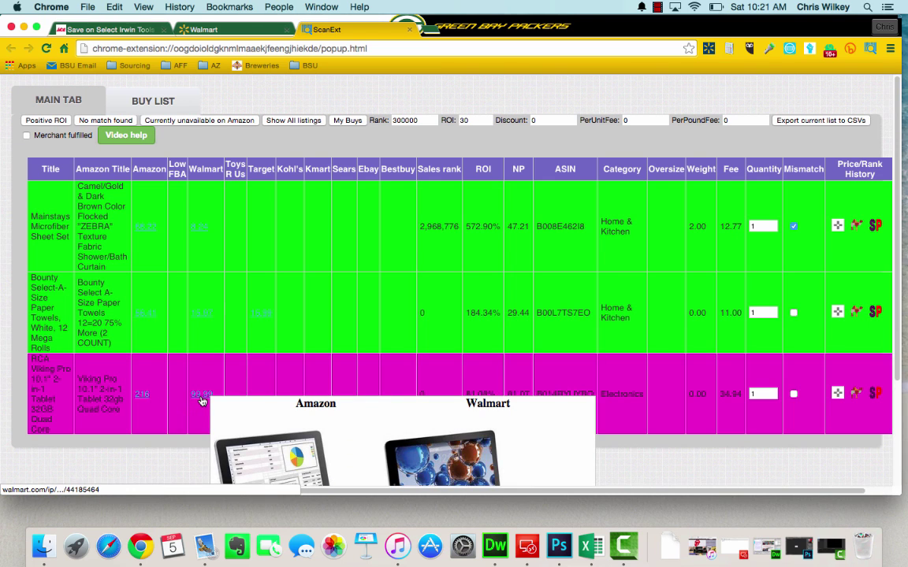
click(201, 399)
click(139, 395)
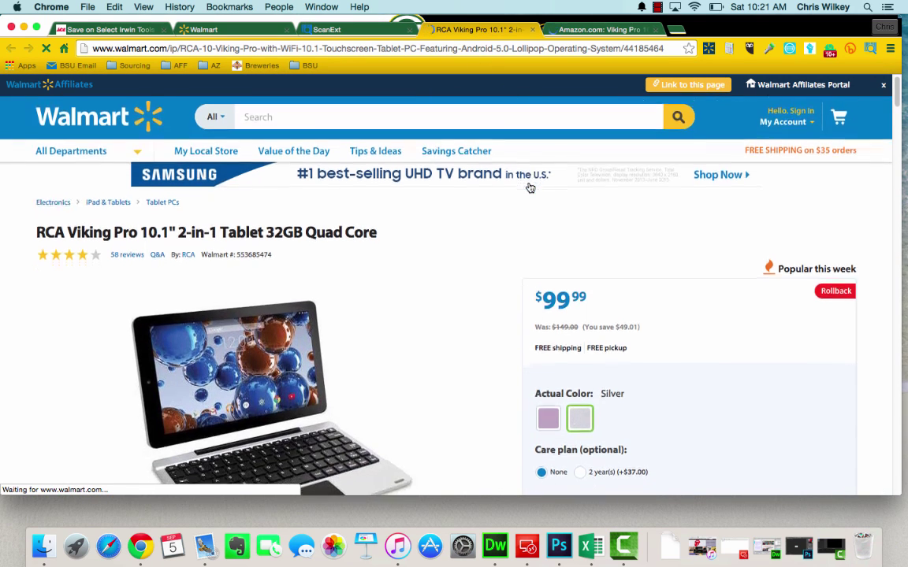
click(587, 30)
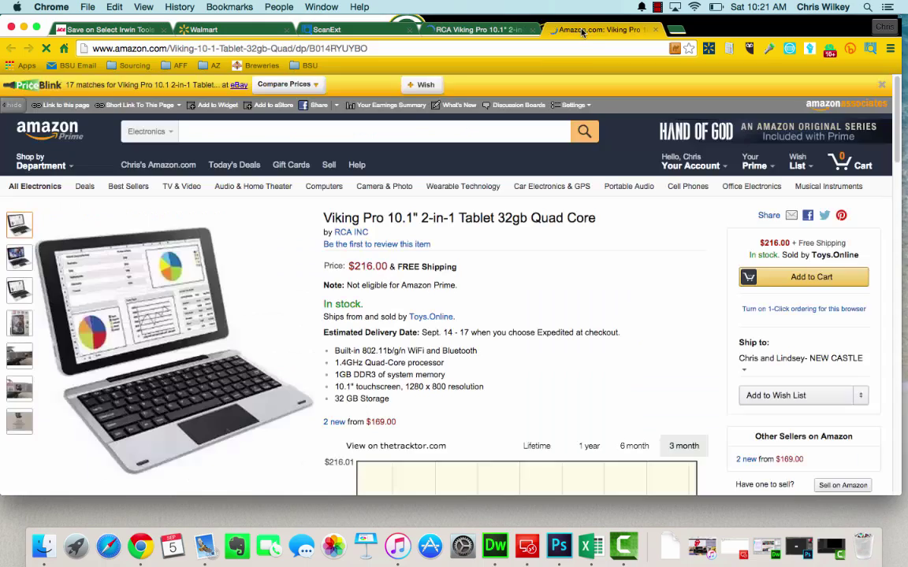
scroll(465, 168, down, 15)
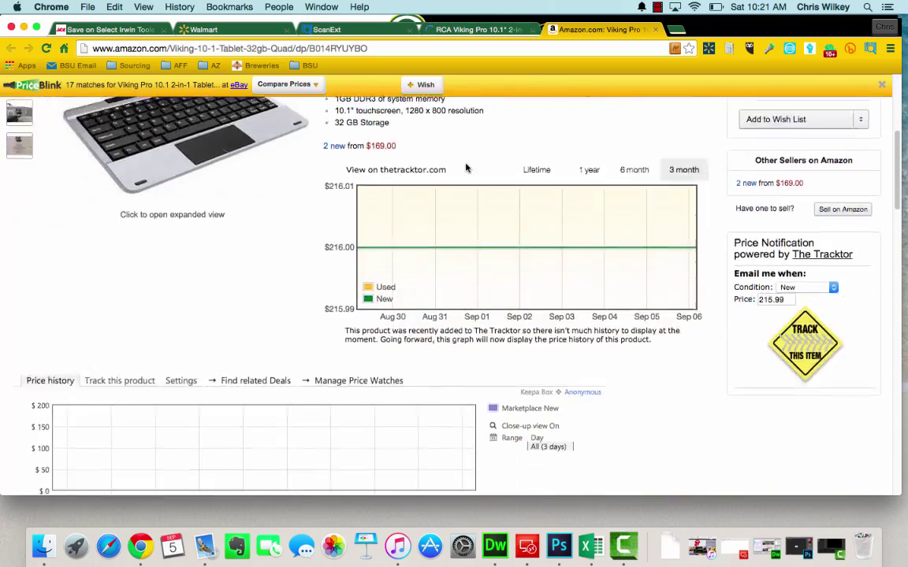
scroll(465, 168, down, 10)
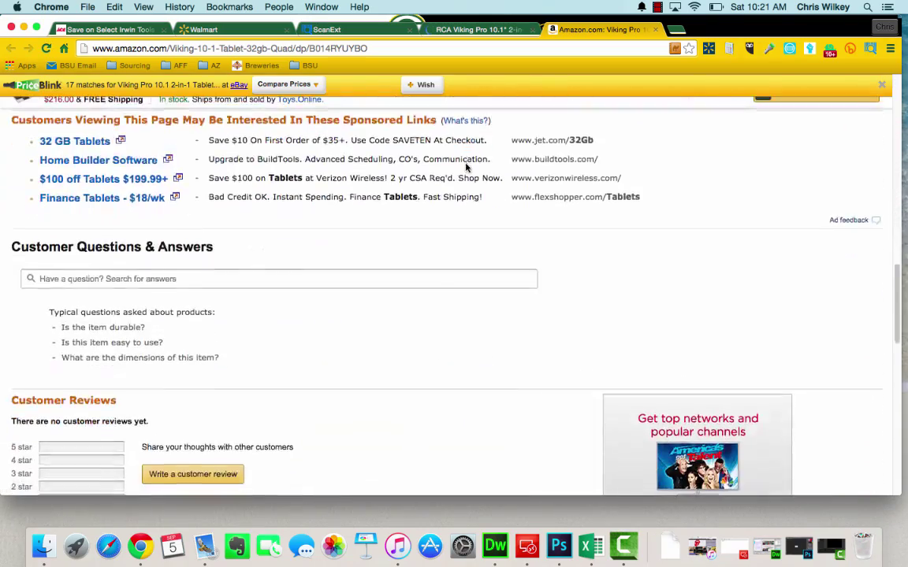
scroll(465, 168, up, 20)
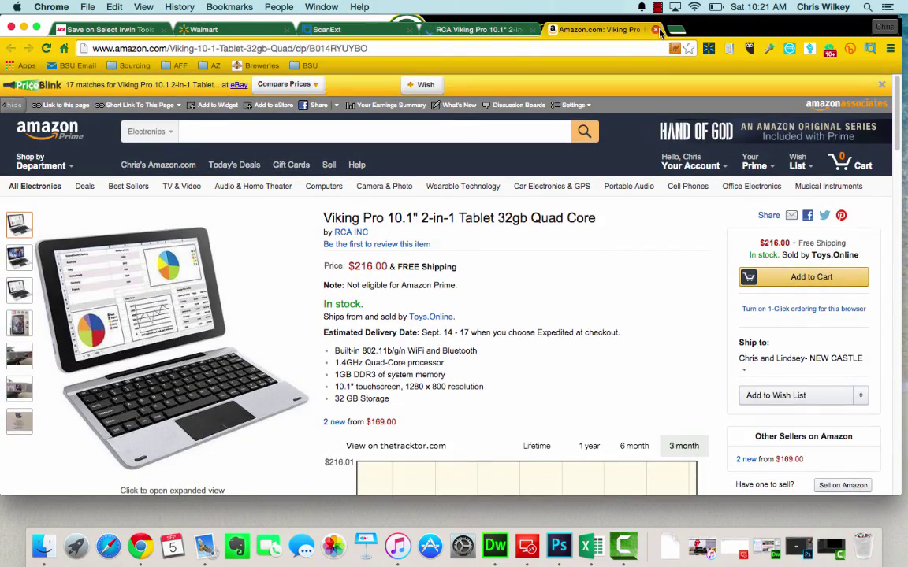
Close the tablet's Amazon and Walmart pages and the scan results to return to the Walmart Savings Center
click(656, 30)
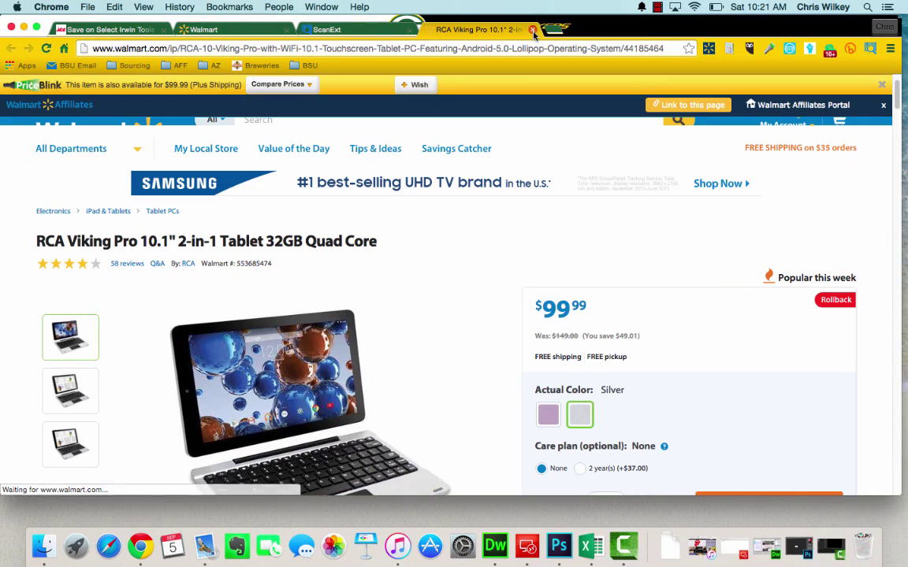
click(533, 29)
click(409, 29)
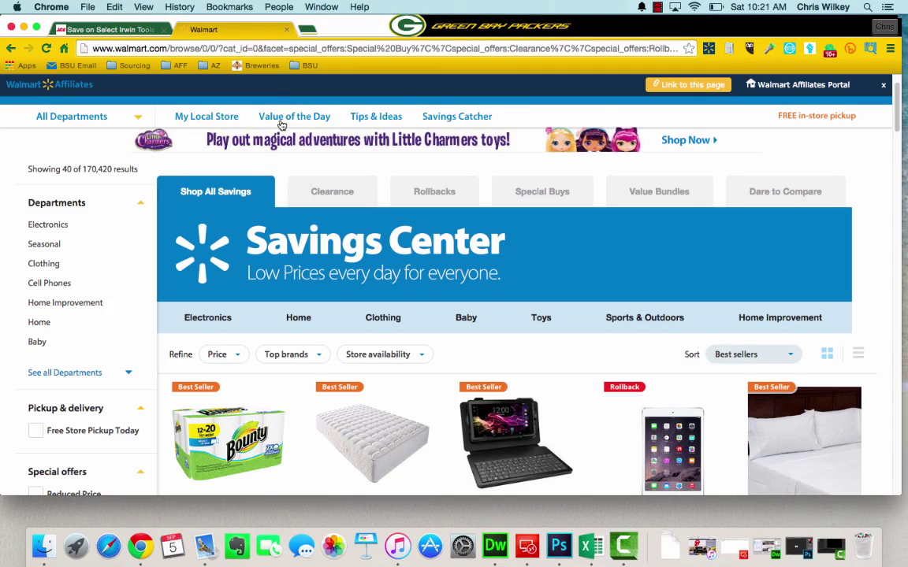
Open Walmart's Star Wars new items from the Toys & Video Games department and shop its top toys
scroll(229, 158, up, 1)
mouse_move(96, 177)
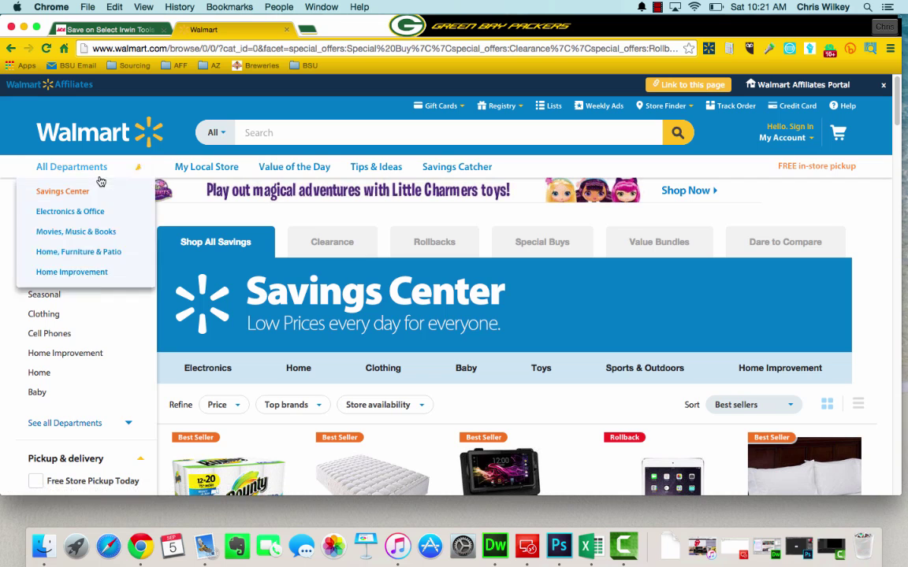
mouse_move(79, 327)
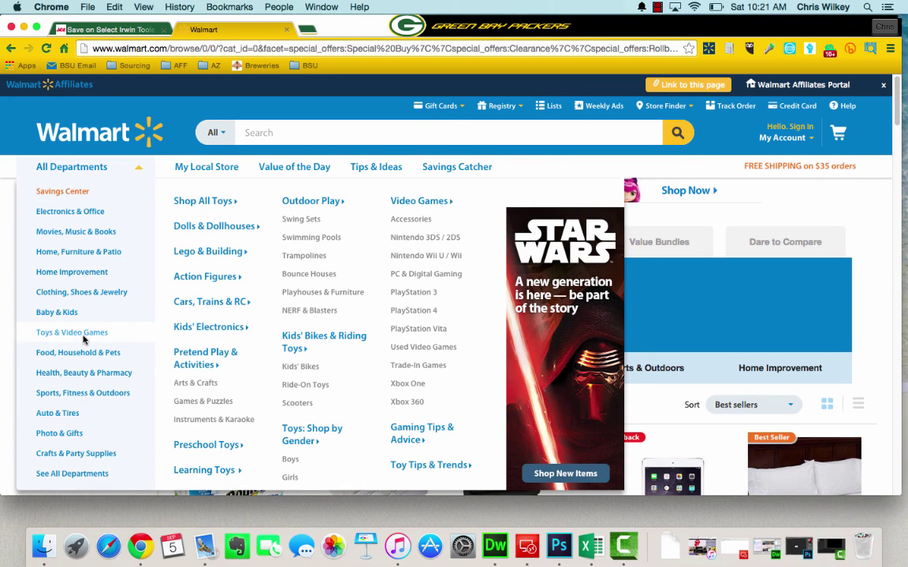
click(565, 474)
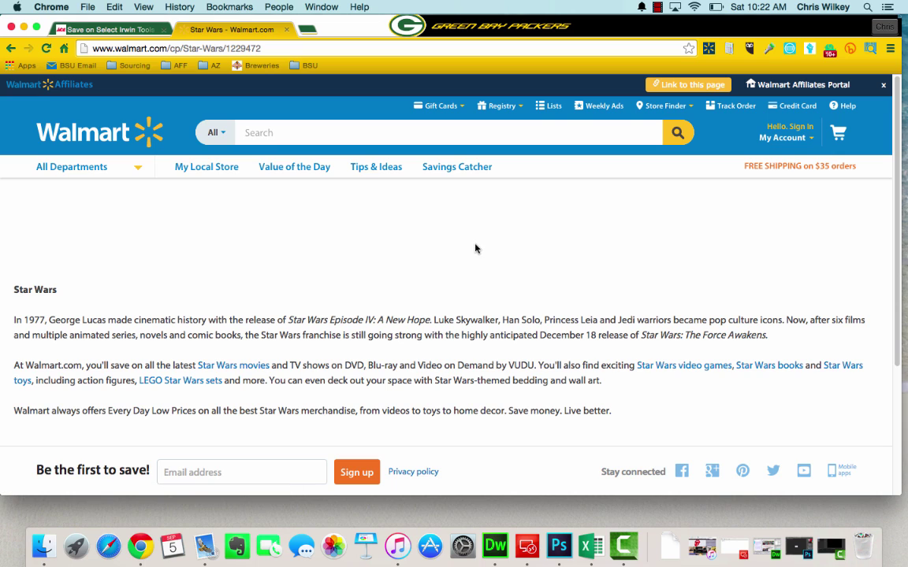
scroll(364, 223, down, 5)
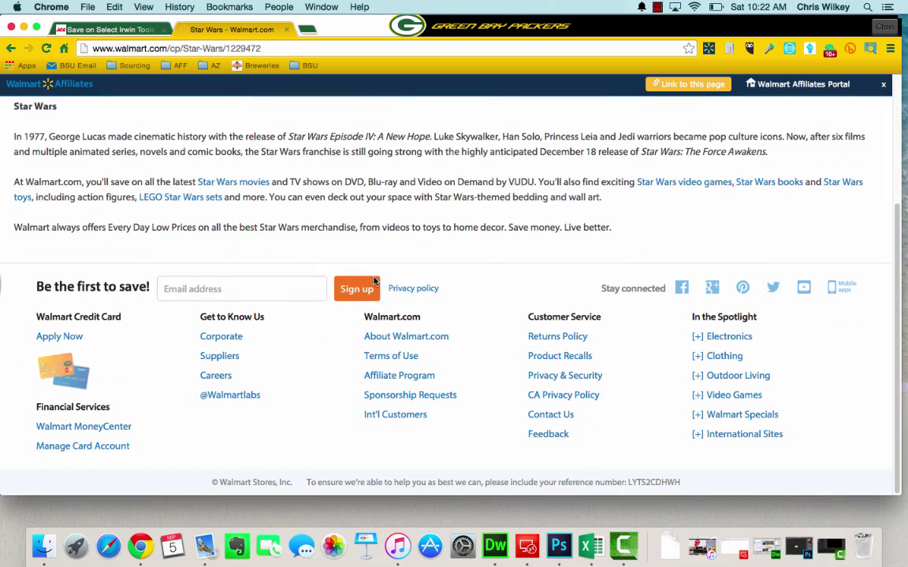
scroll(250, 224, down, 3)
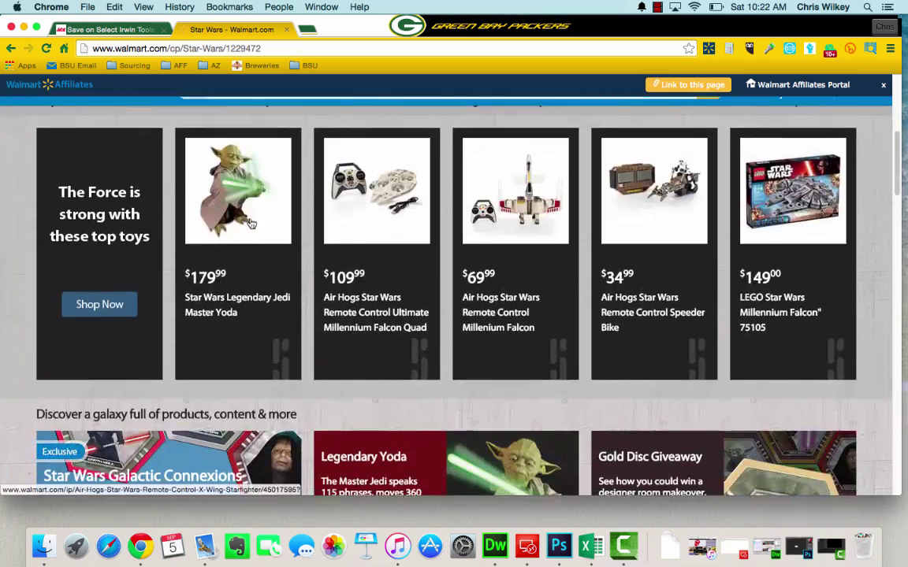
scroll(250, 224, down, 5)
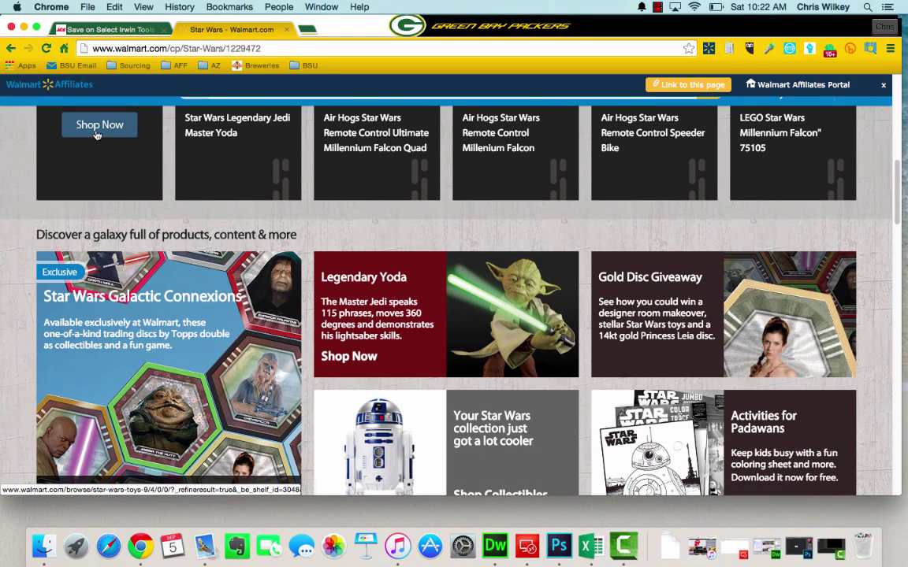
click(97, 136)
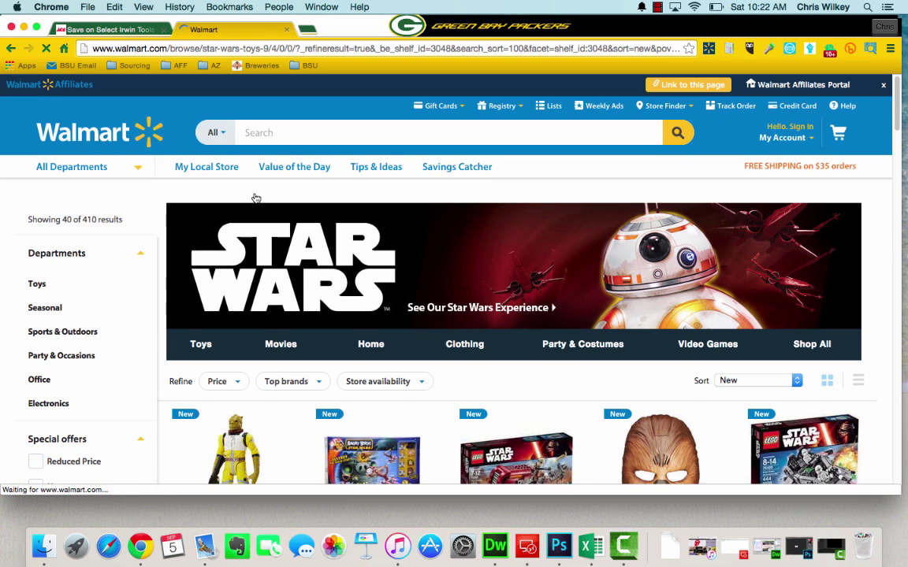
Look over the Star Wars toy listings and scan them with OAXRAY
scroll(264, 196, down, 10)
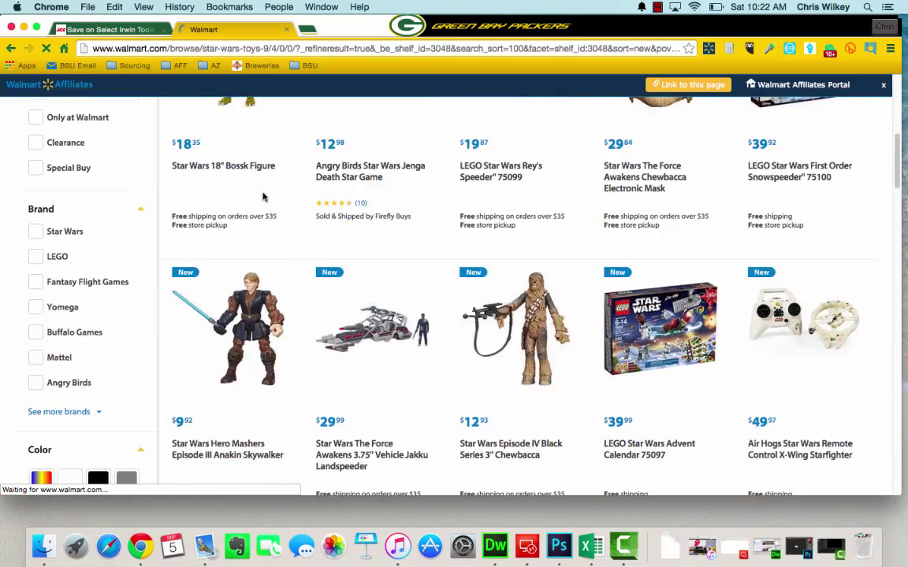
scroll(318, 231, down, 5)
scroll(319, 231, up, 15)
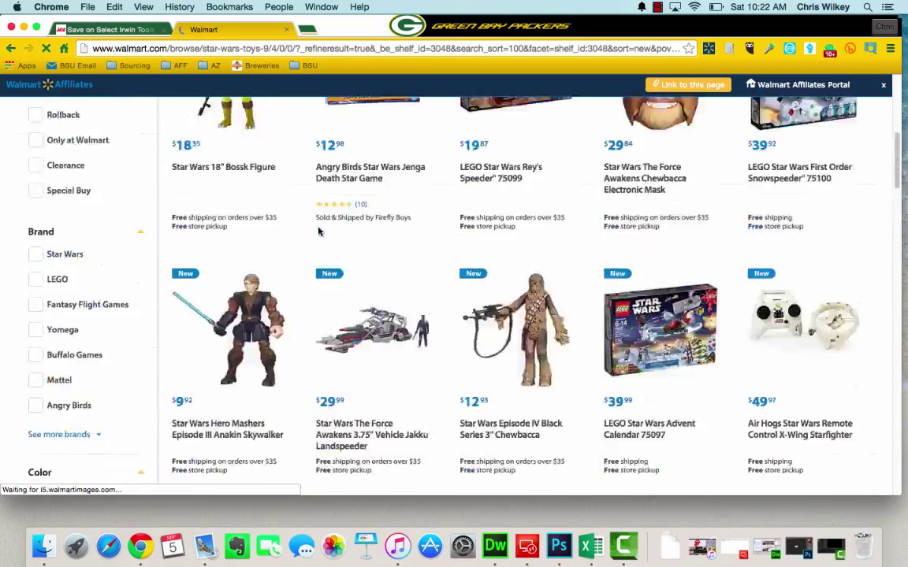
click(867, 48)
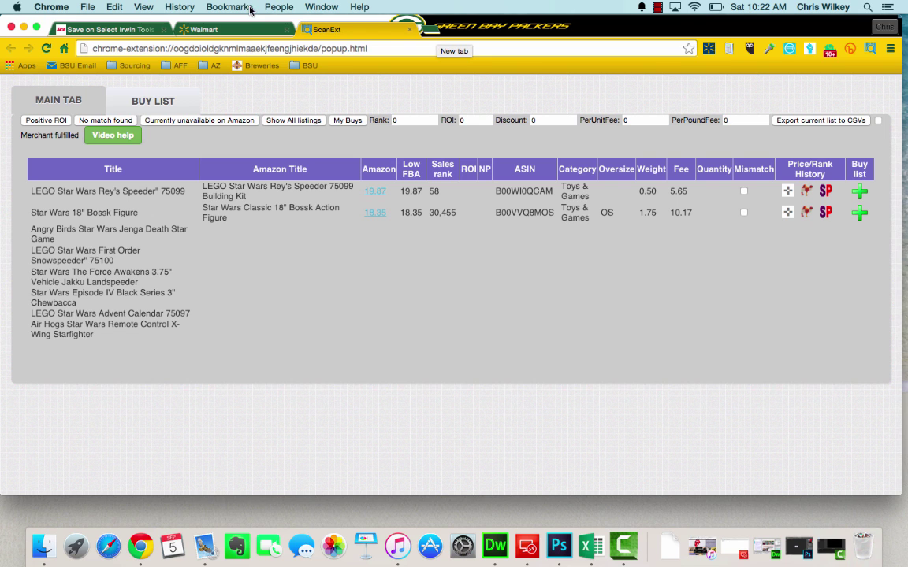
Close the stalled scan results and rescan Walmart's Star Wars toy listings with OAXRAY
click(203, 29)
click(382, 33)
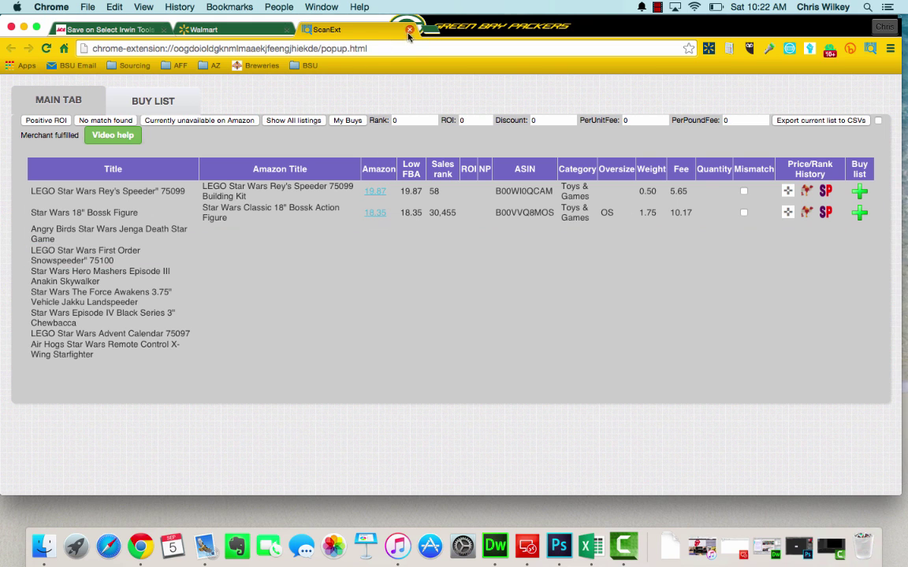
click(408, 30)
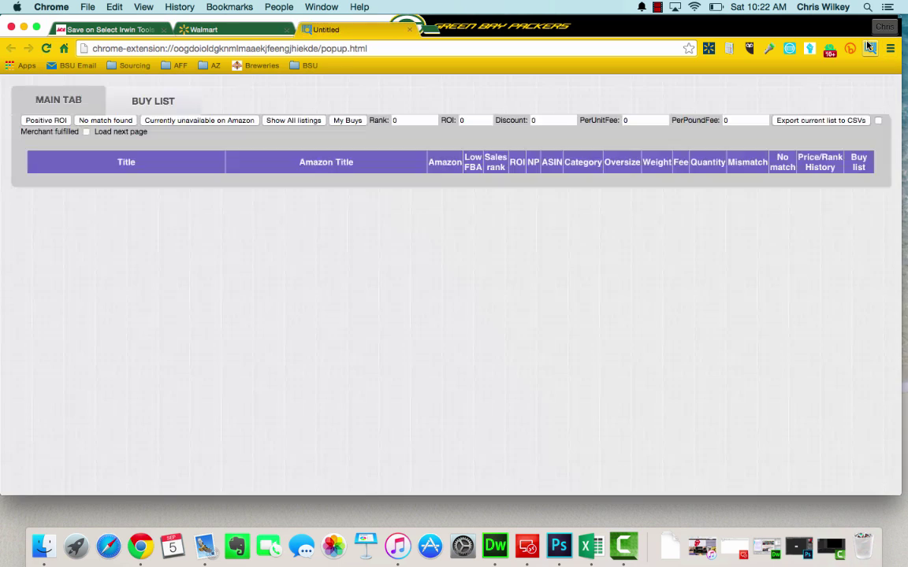
click(870, 48)
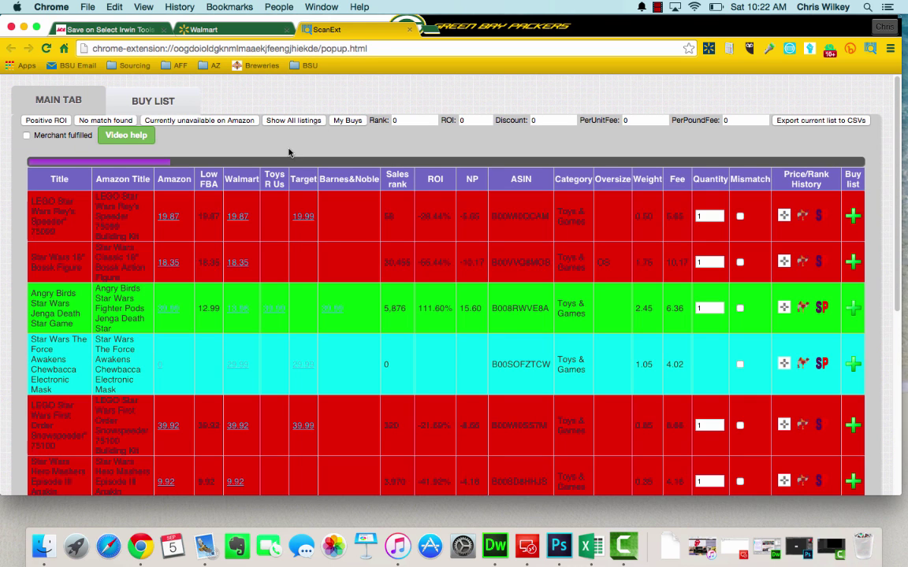
Look through the Star Wars scan results, checking price history for Jedi Talker Yoda and price history and Target image match for the Air Hogs X-Wing Starfighter
scroll(526, 160, down, 1)
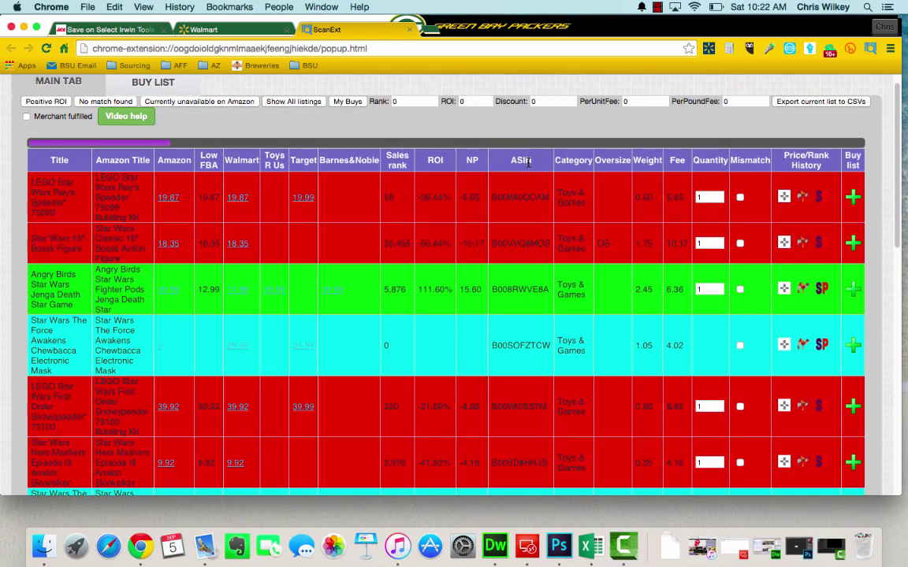
scroll(526, 160, down, 10)
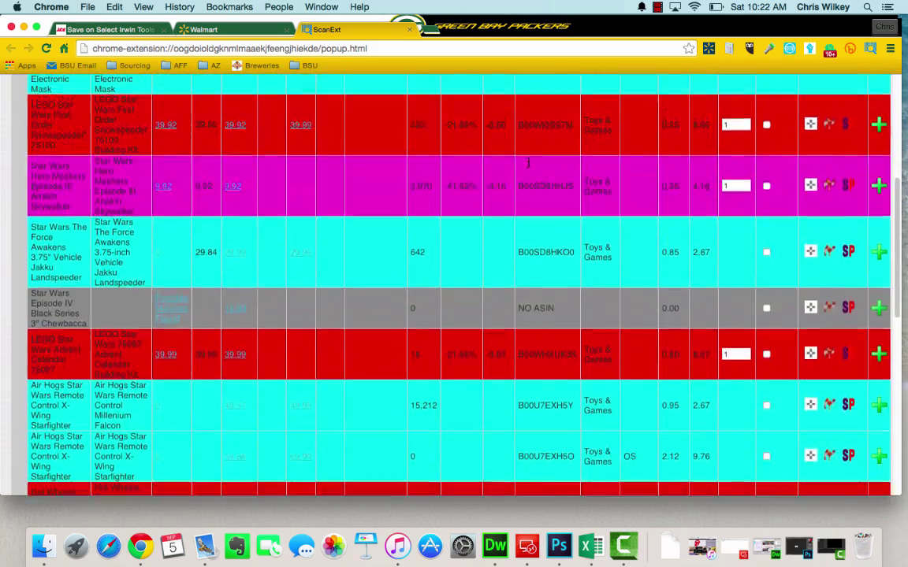
scroll(528, 173, down, 2)
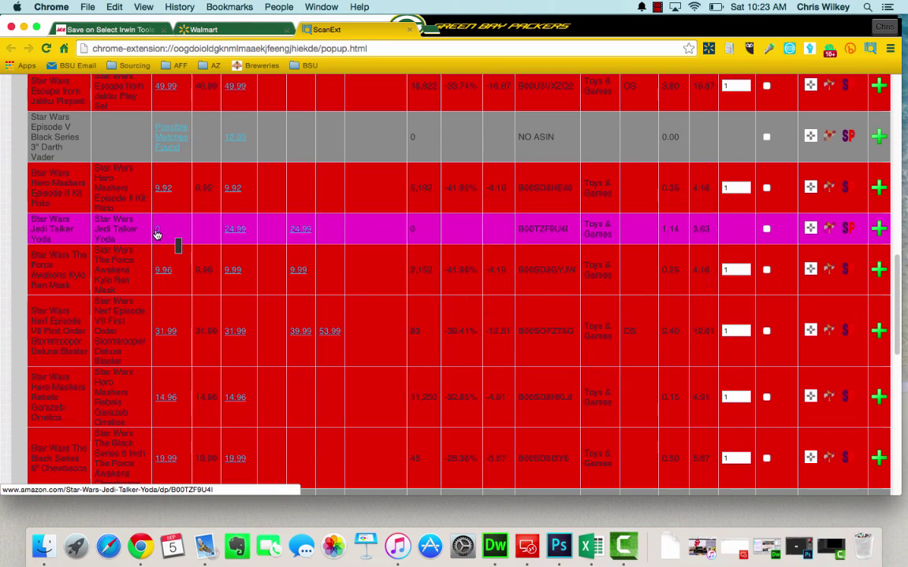
mouse_move(157, 234)
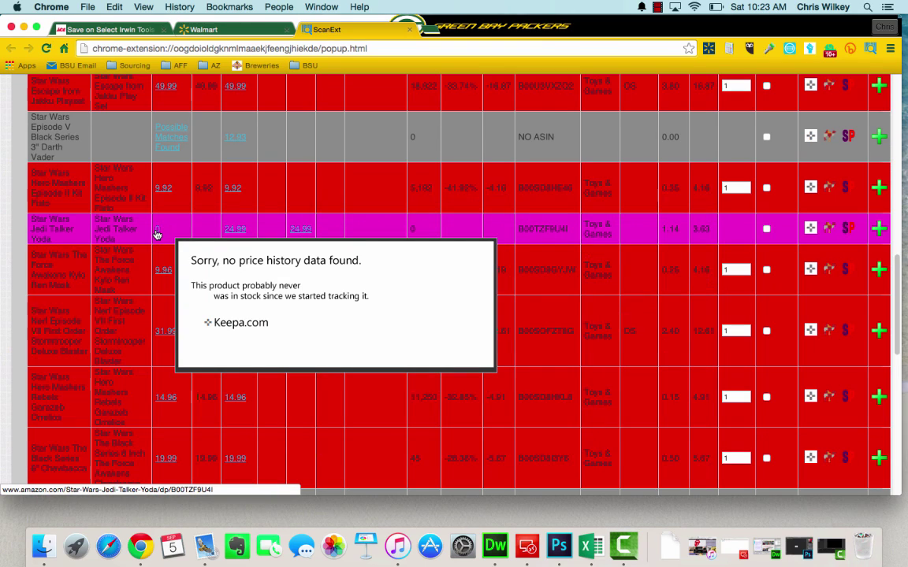
scroll(157, 234, up, 5)
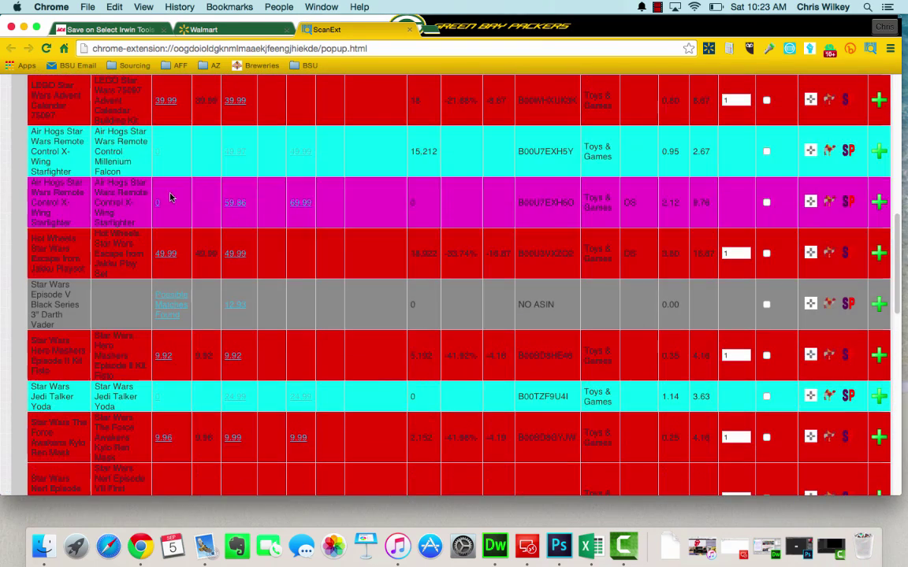
mouse_move(159, 209)
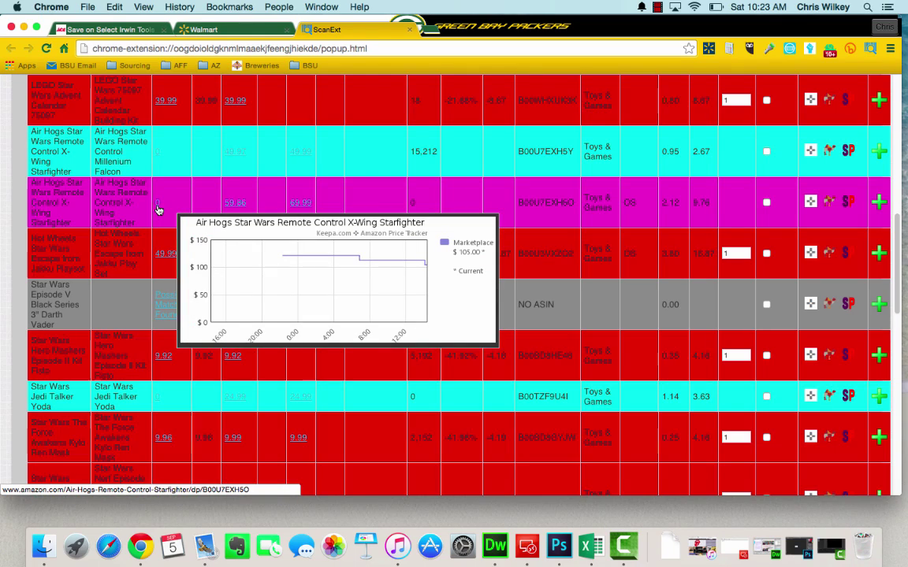
scroll(159, 210, up, 2)
mouse_move(300, 270)
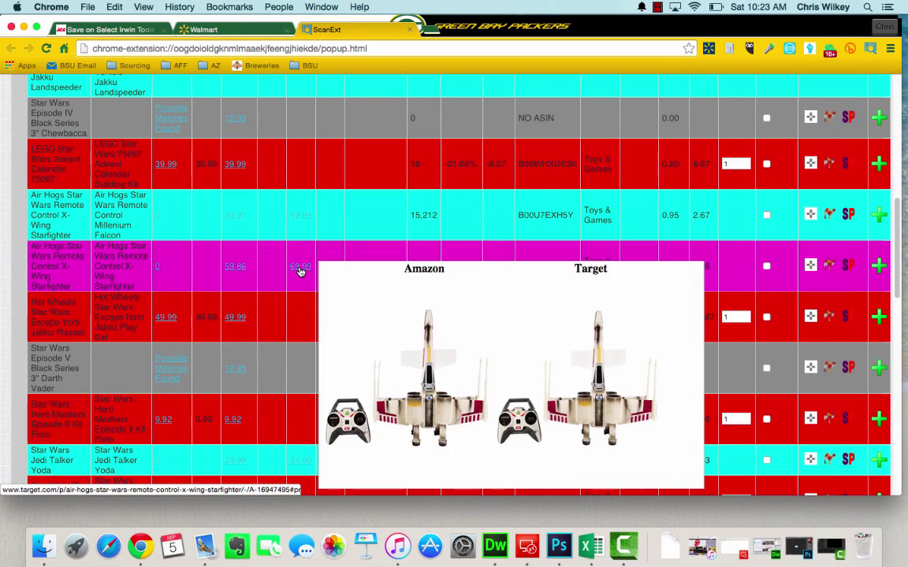
scroll(300, 271, up, 10)
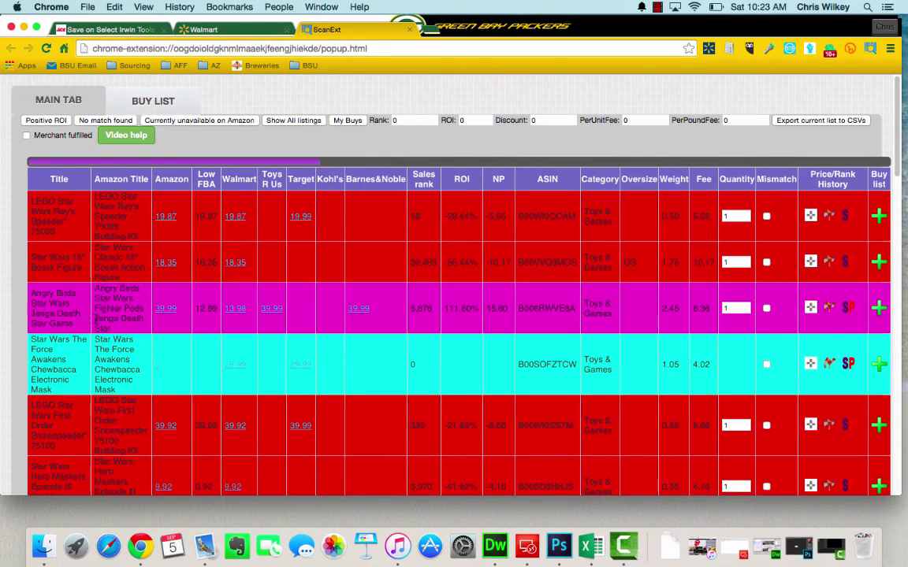
Open the Angry Birds Star Wars Jenga Death Star game's Walmart and Amazon pages, examine its Amazon price history, and close both pages
mouse_move(163, 312)
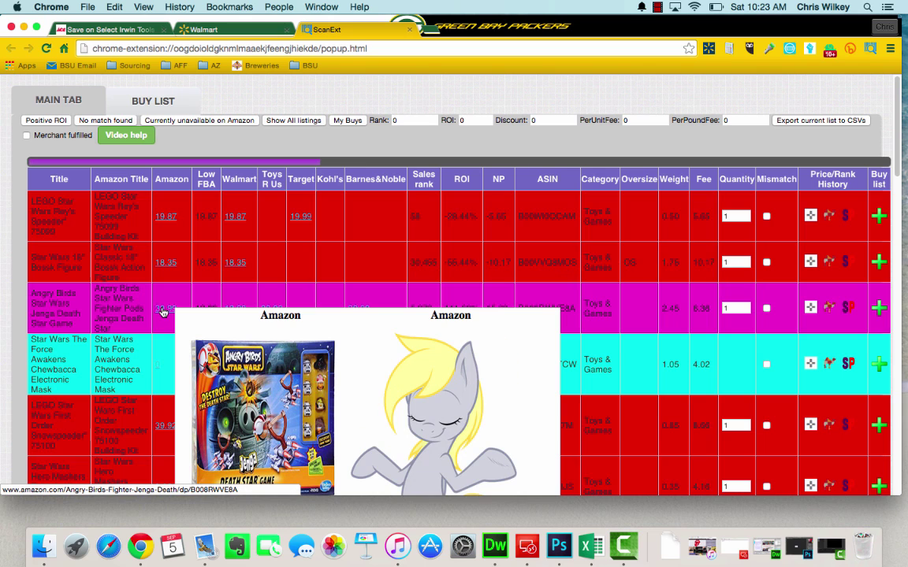
mouse_move(237, 310)
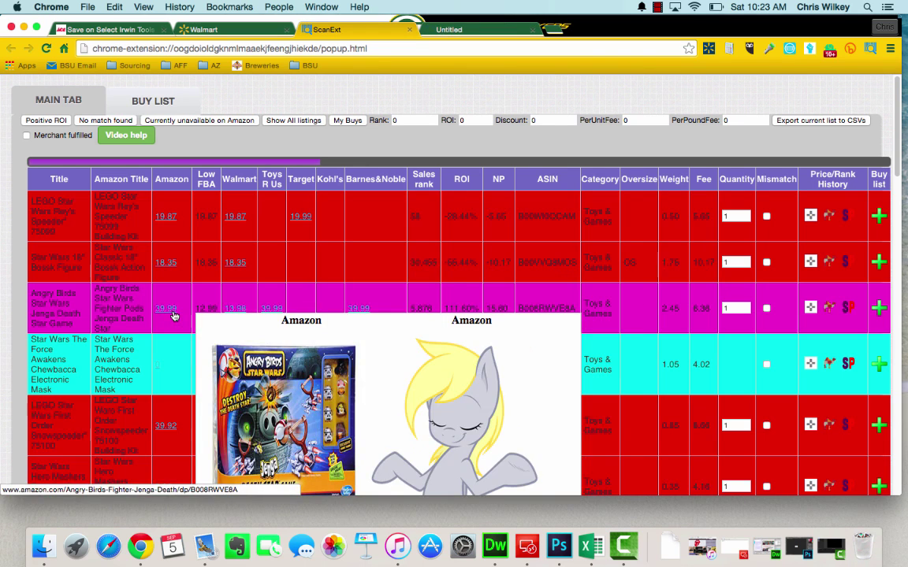
click(492, 31)
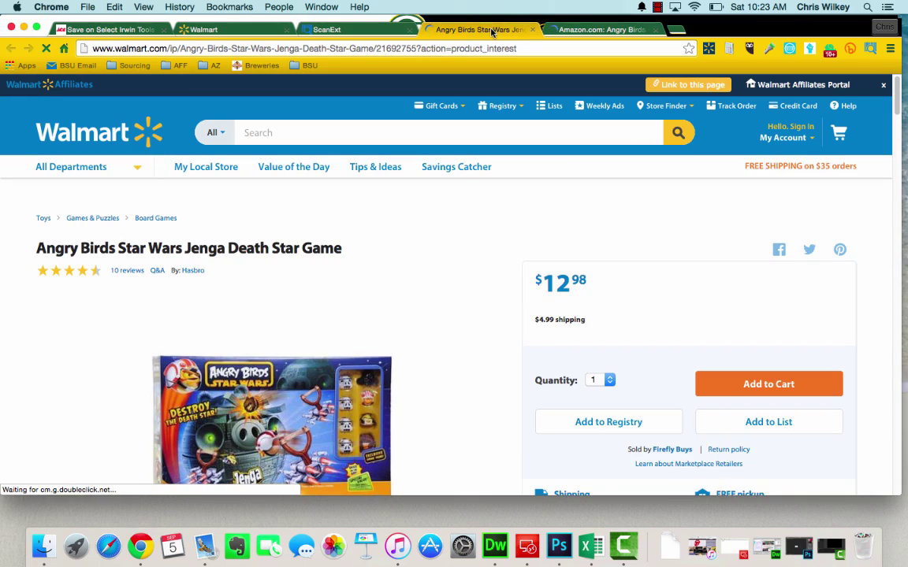
click(553, 30)
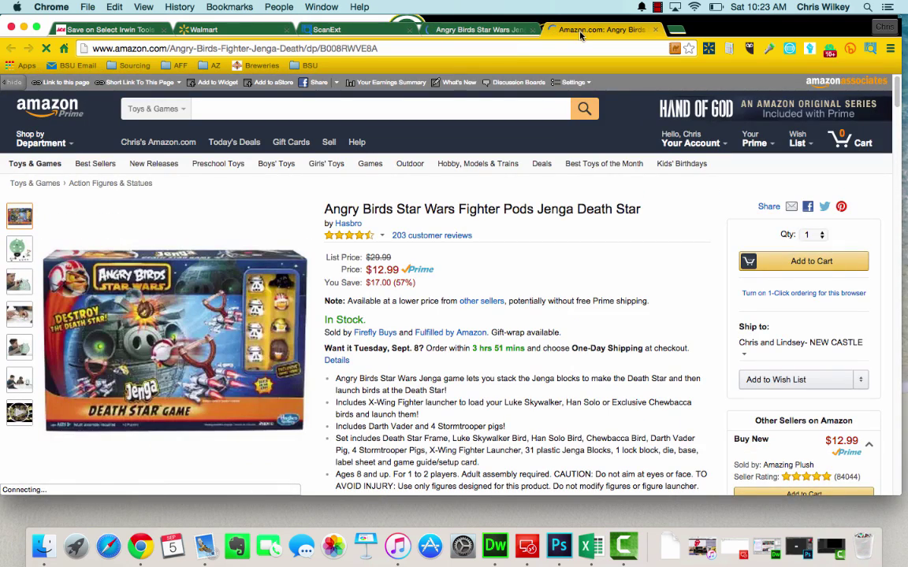
scroll(509, 245, down, 10)
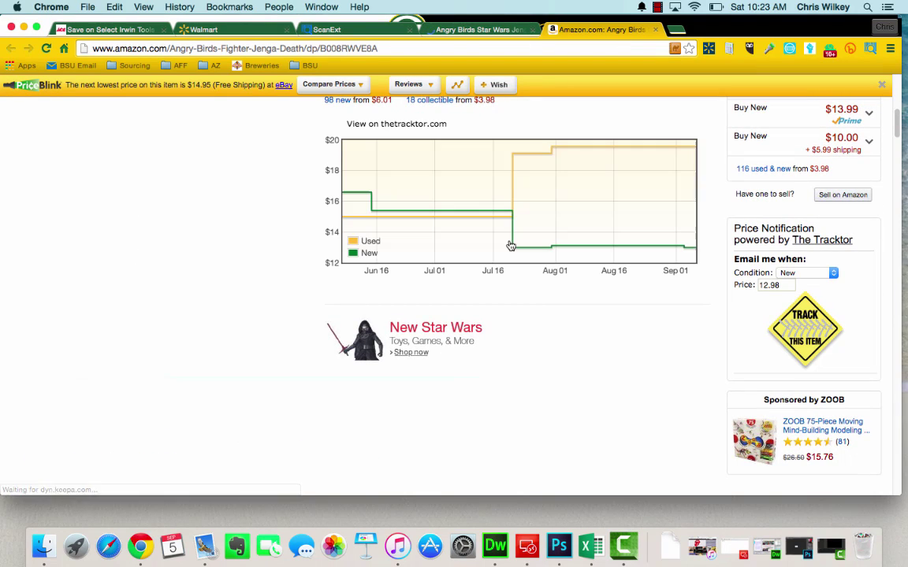
scroll(350, 235, down, 3)
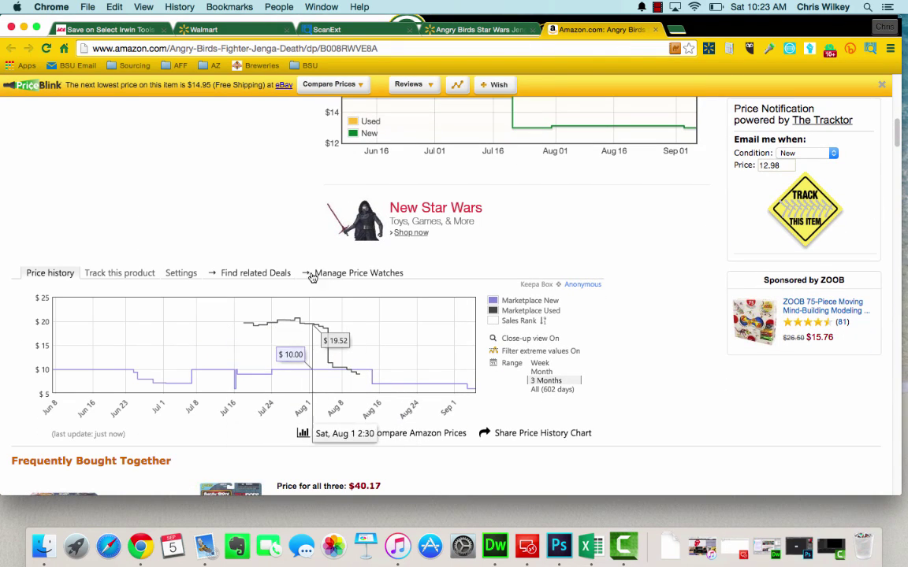
click(655, 31)
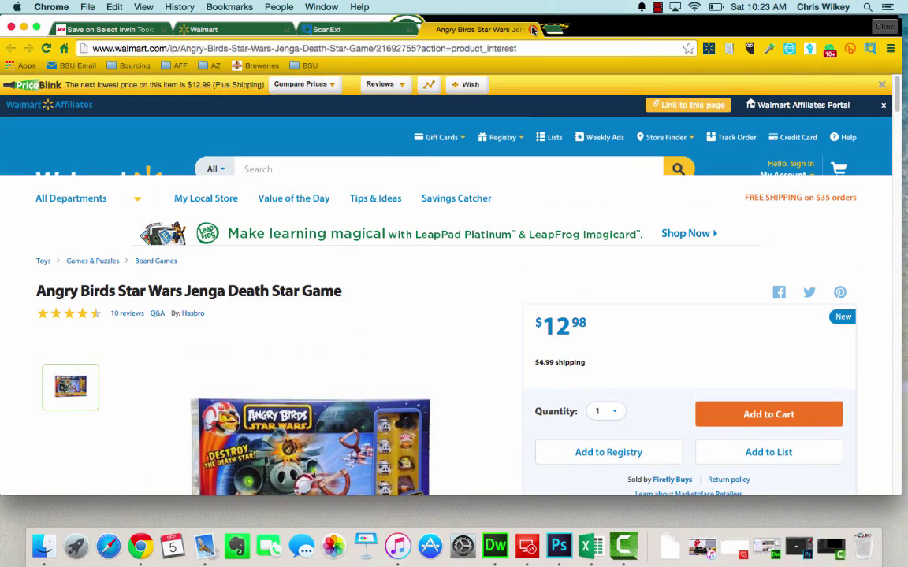
key(super+w)
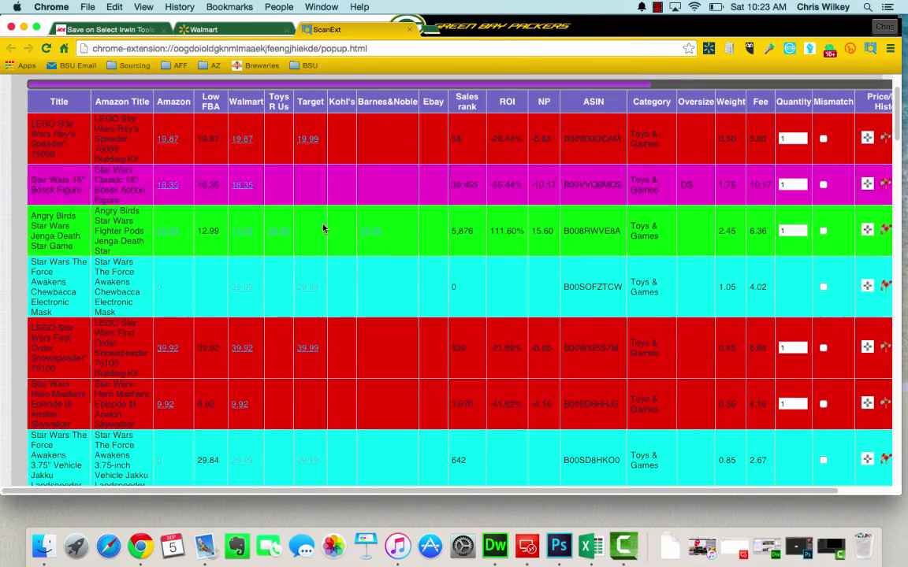
Preview the Jakku Landspeeder's price history in the scan results and open its Walmart and Target pages
scroll(338, 271, down, 4)
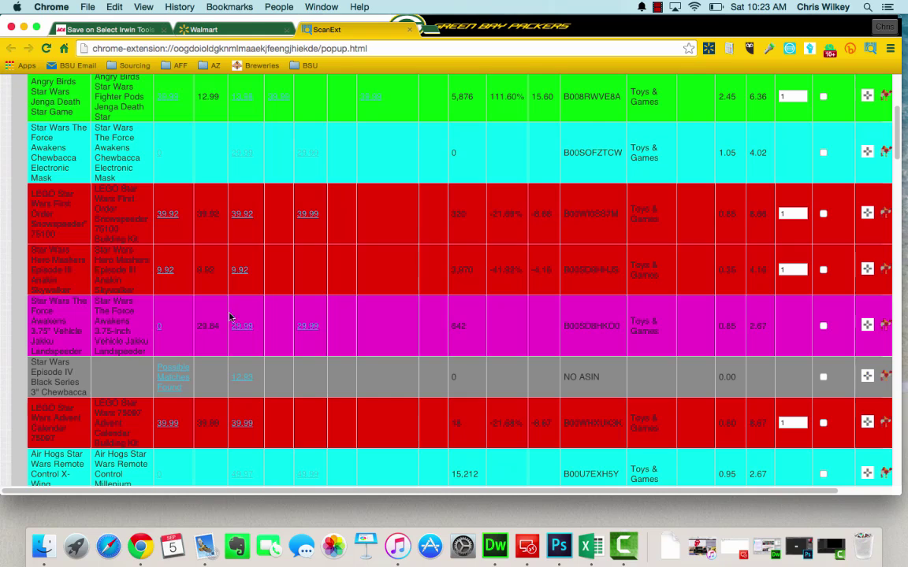
mouse_move(160, 332)
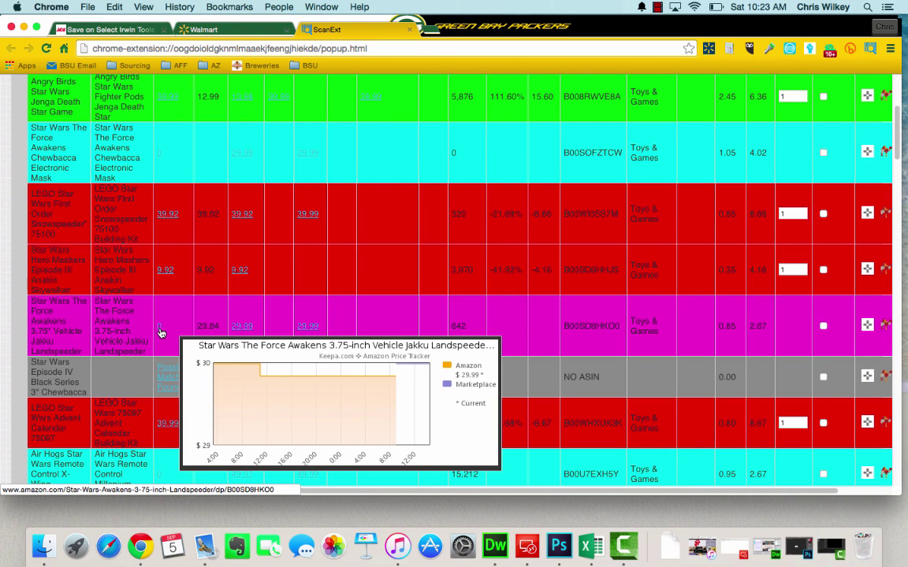
mouse_move(239, 334)
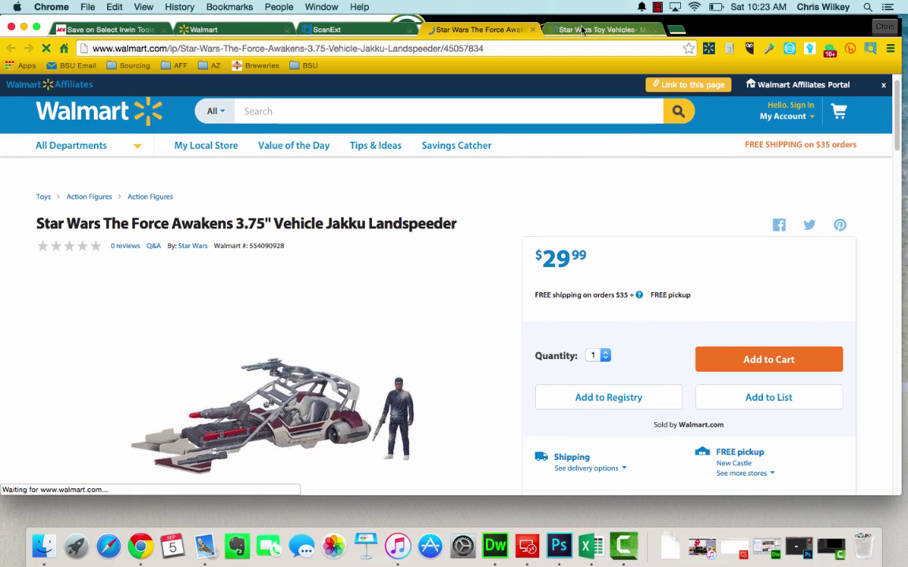
click(592, 29)
click(344, 34)
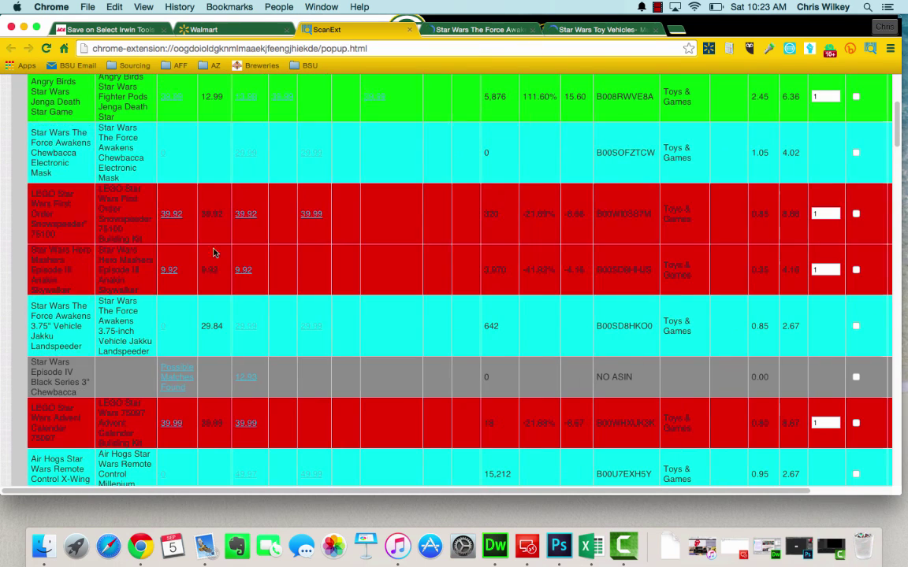
Open the Jakku Landspeeder's Amazon page from the results and examine its product details, sales rank and price history
click(491, 325)
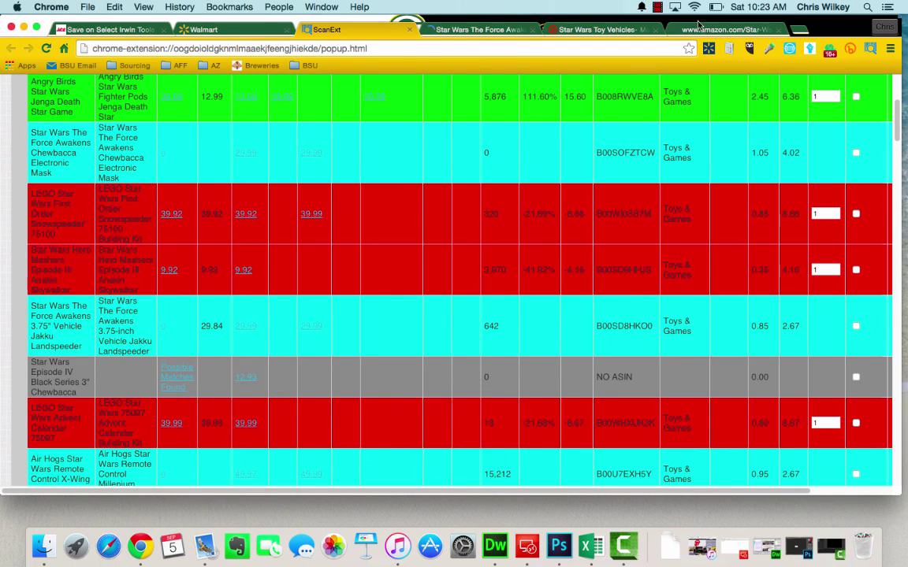
scroll(475, 286, down, 5)
scroll(475, 286, down, 5)
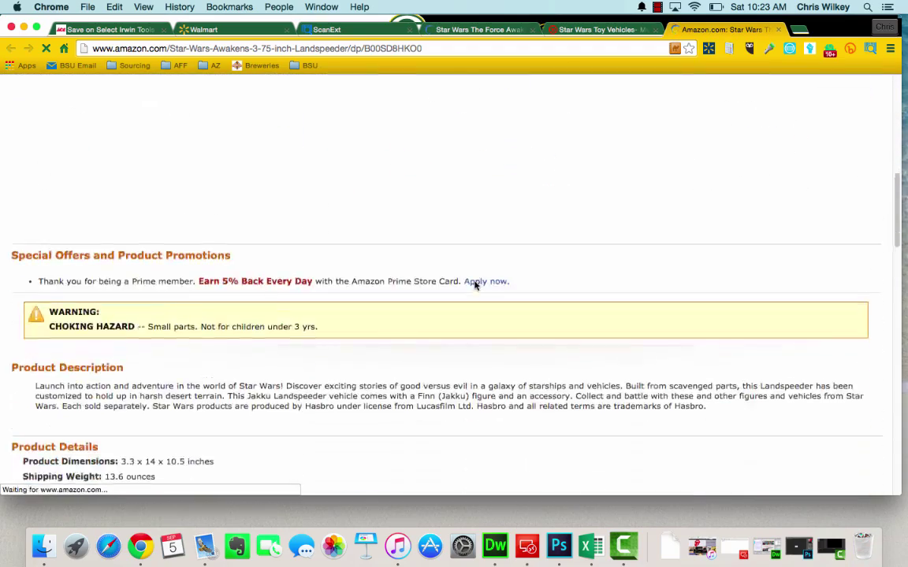
scroll(475, 286, up, 2)
scroll(475, 286, down, 2)
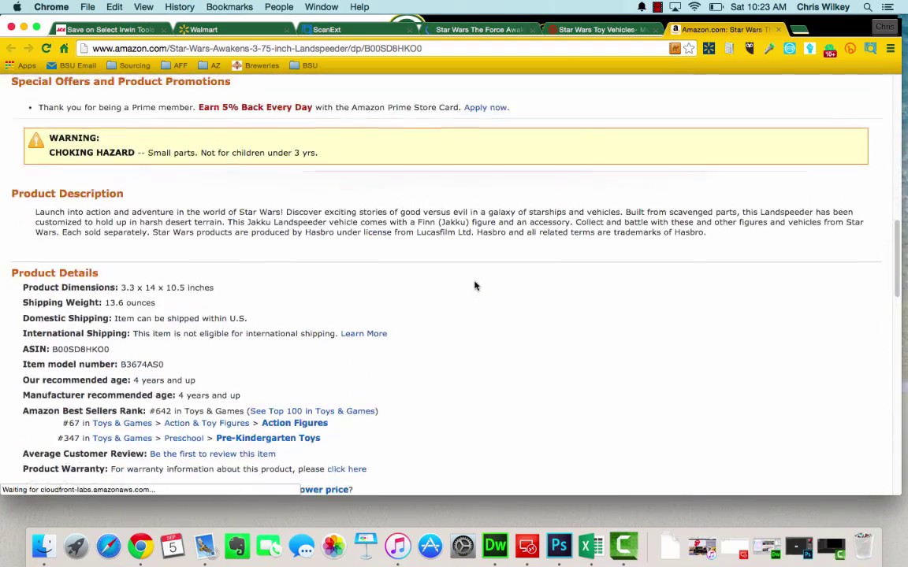
scroll(475, 286, up, 10)
scroll(475, 286, down, 2)
scroll(476, 286, down, 4)
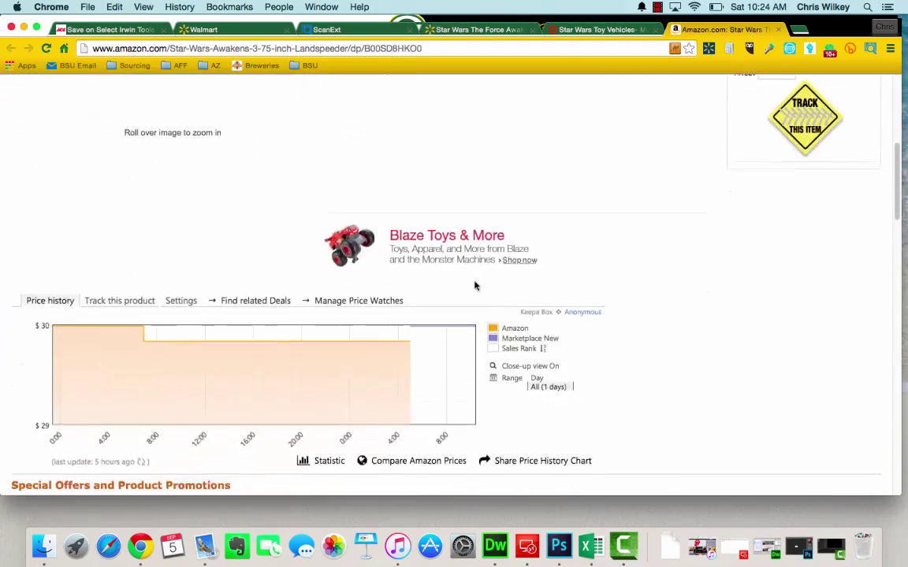
Check the Jakku Landspeeder's price on its Walmart and Target pages and close the Target page
key(ctrl+shift+Tab)
key(ctrl+shift+Tab)
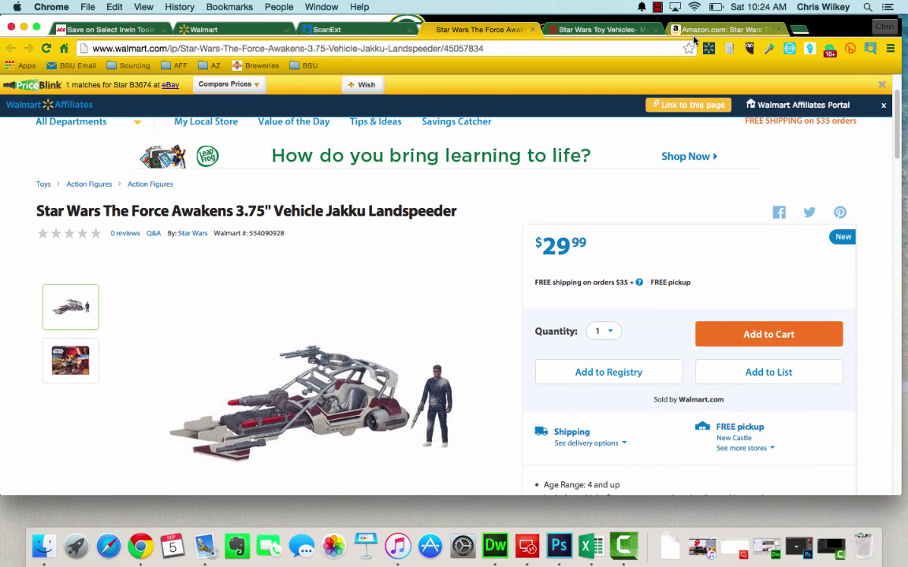
click(634, 29)
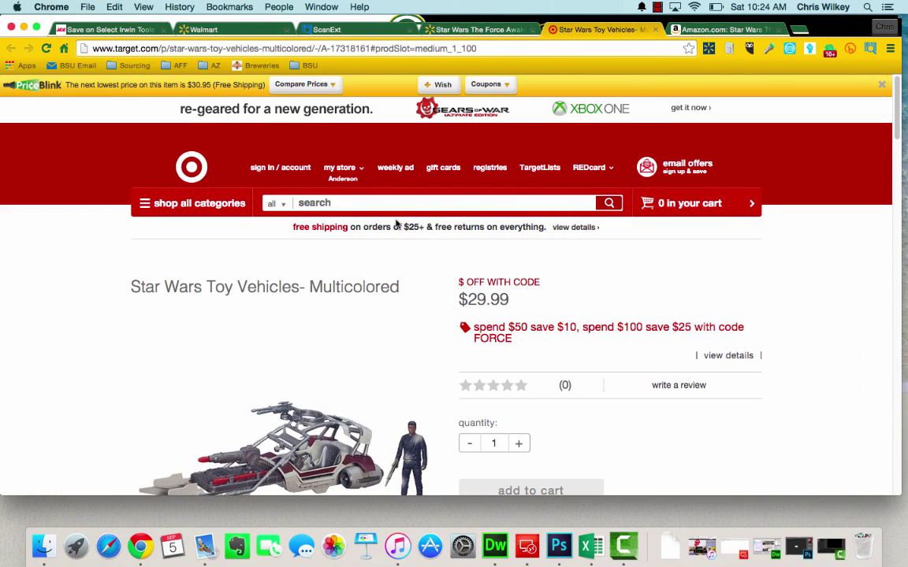
scroll(396, 224, down, 3)
key(ctrl+Tab)
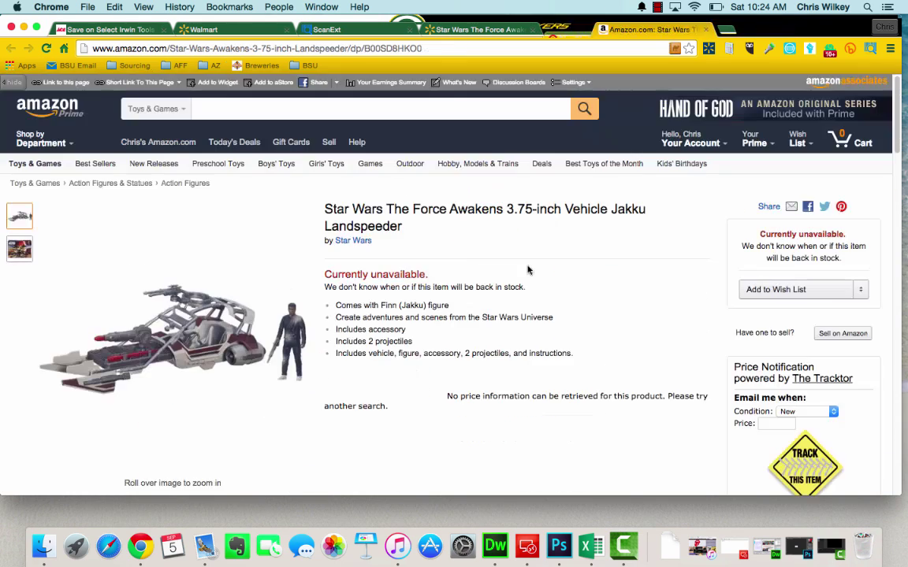
Compare the Jakku Landspeeder's Walmart and Amazon pages for availability and return to the OAXRAY scan results
scroll(528, 271, down, 1)
key(ctrl+shift+Tab)
scroll(512, 273, down, 3)
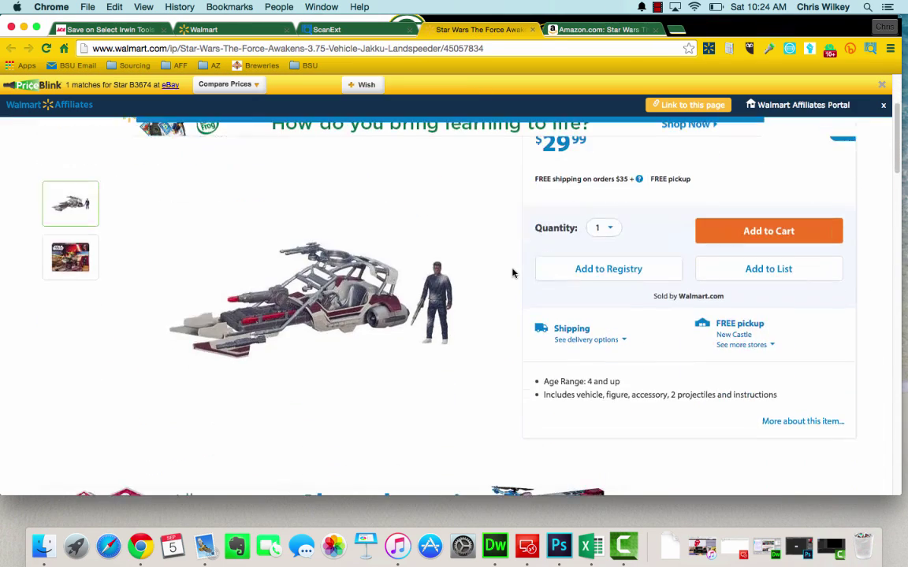
scroll(513, 270, up, 3)
scroll(344, 366, down, 1)
click(636, 30)
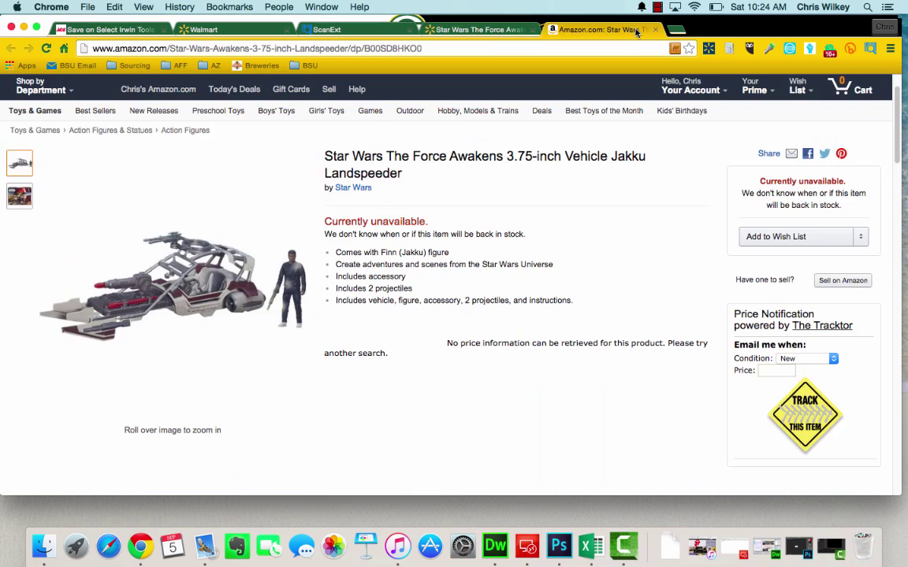
scroll(409, 255, up, 1)
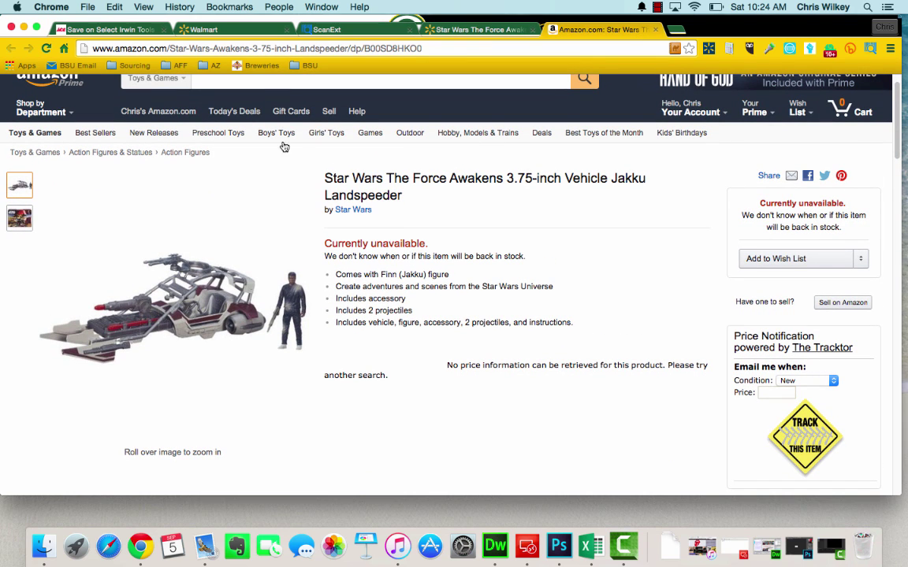
click(371, 31)
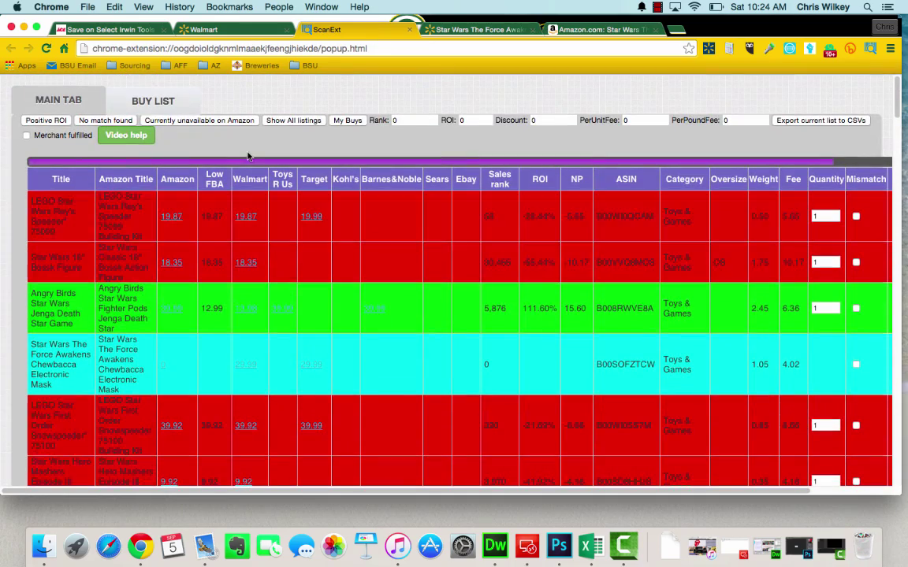
scroll(376, 271, down, 5)
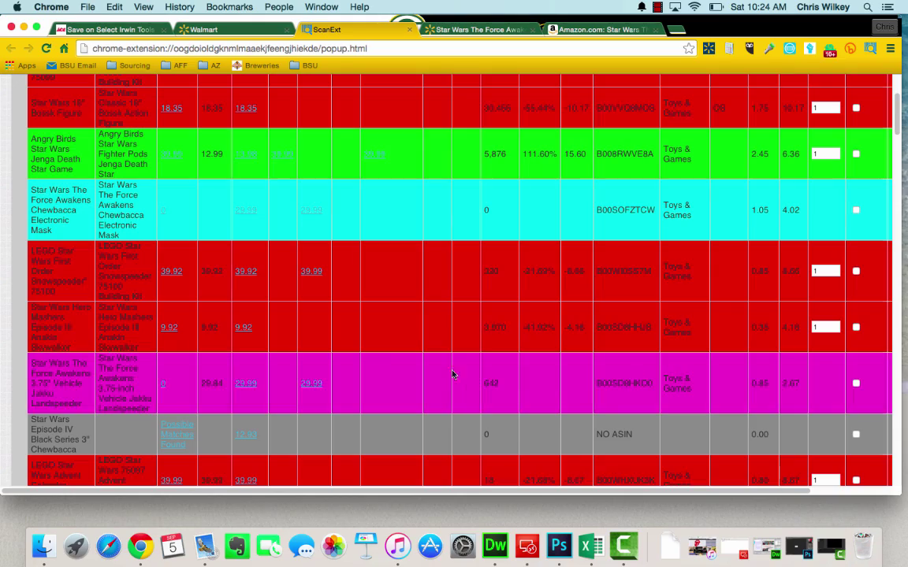
Open the Hot Wheels Star Wars Starship X-Wing's Walmart and Amazon pages from the scan results and check its Walmart price and availability
scroll(880, 382, up, 5)
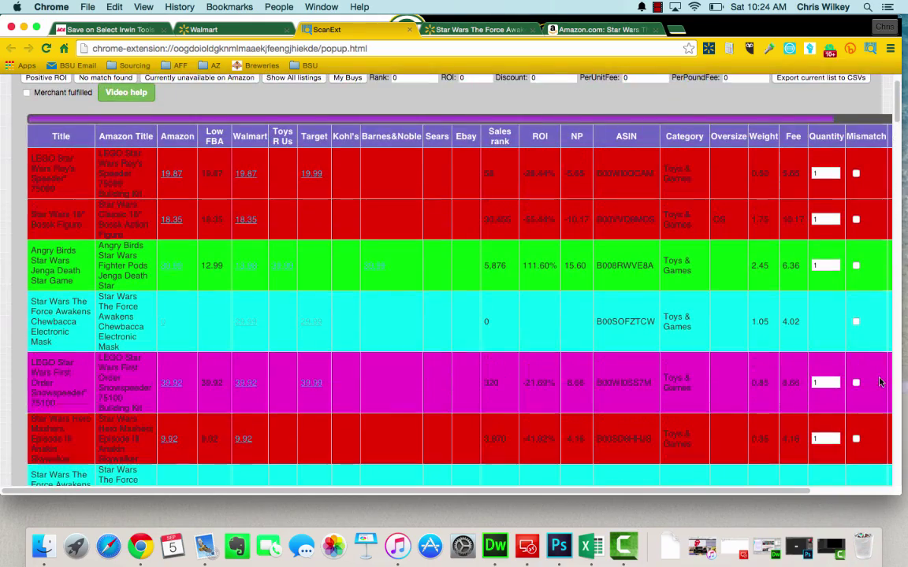
scroll(880, 382, down, 8)
scroll(880, 382, down, 10)
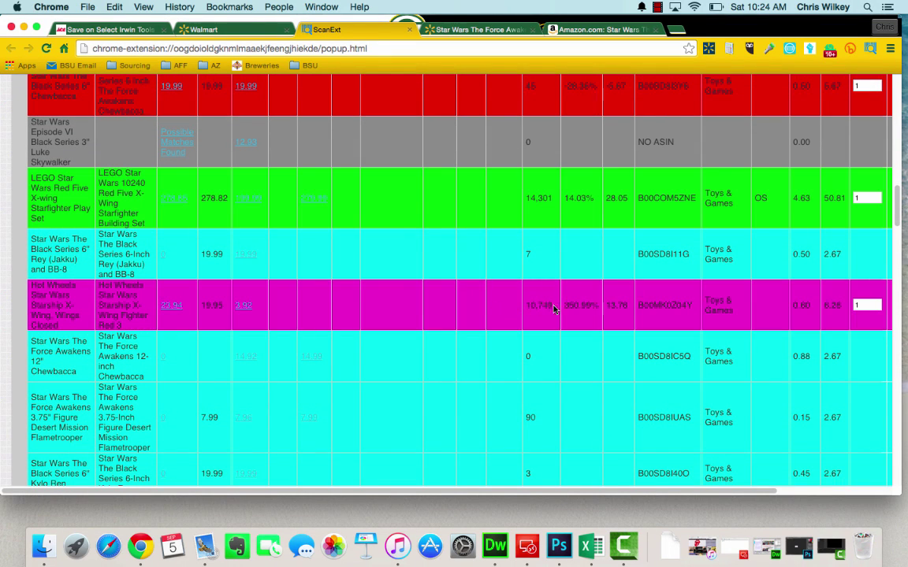
click(243, 308)
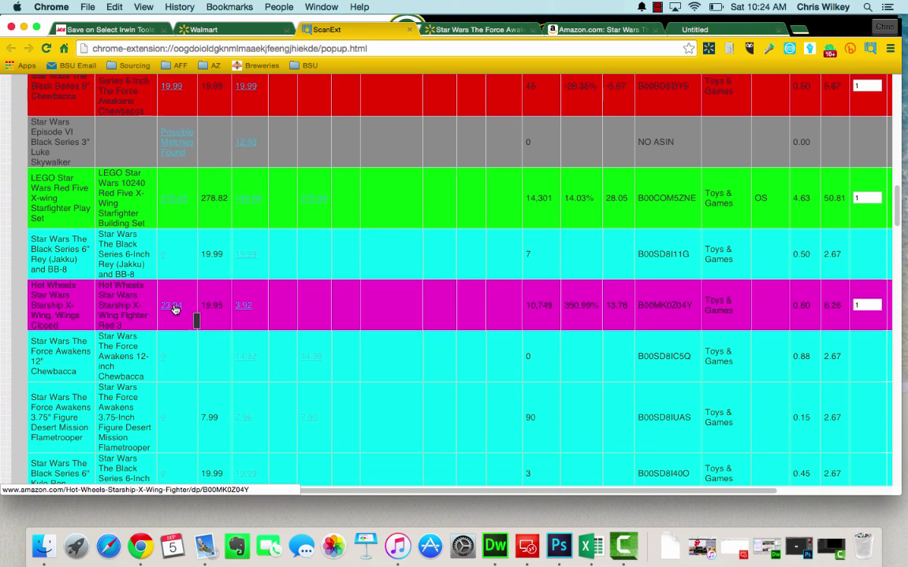
click(175, 307)
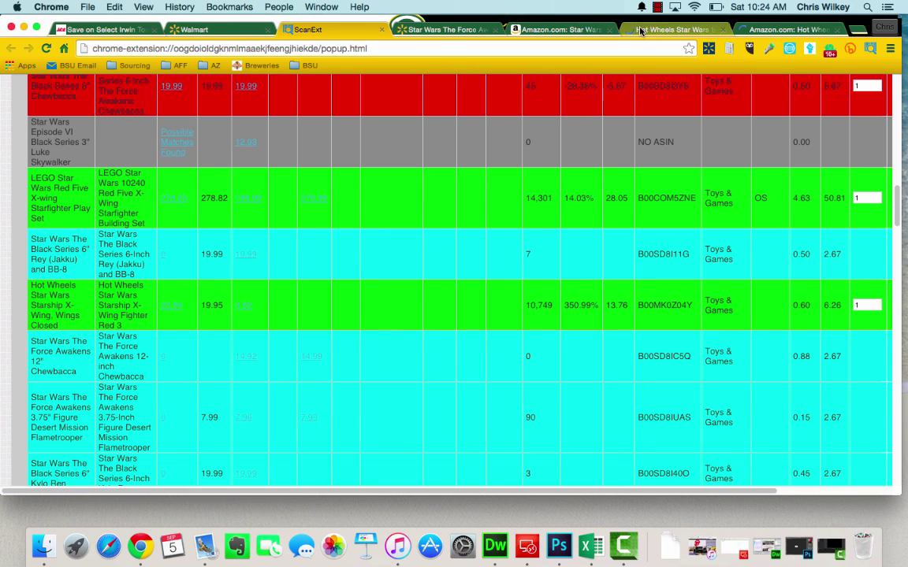
click(639, 29)
scroll(509, 302, down, 3)
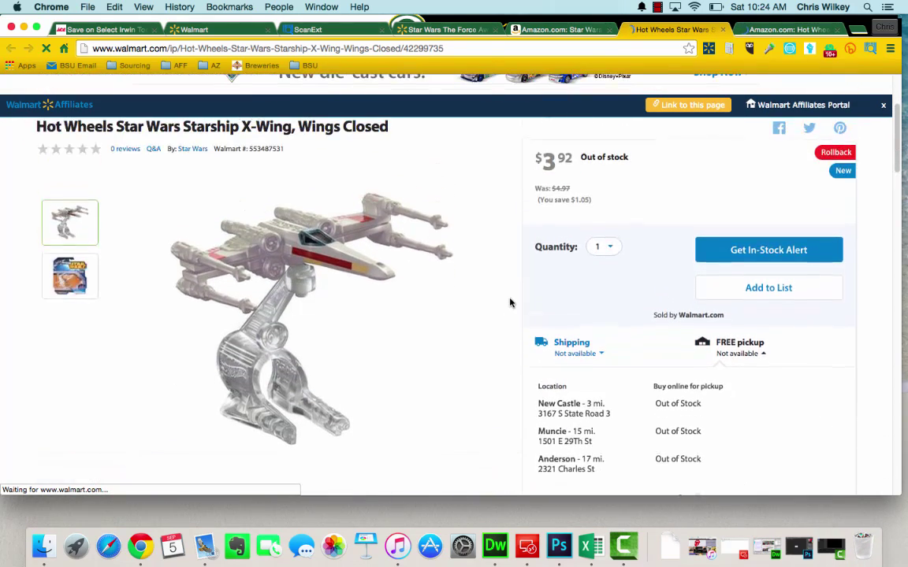
Examine the Hot Wheels X-Wing's Amazon page for its price, sales rank and packaging photos
click(762, 30)
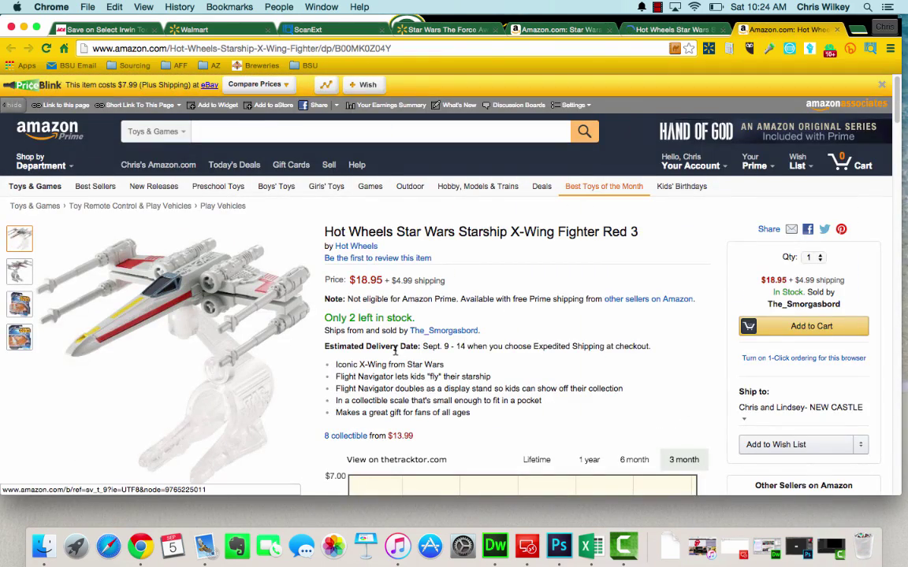
scroll(395, 354, down, 10)
scroll(395, 354, down, 15)
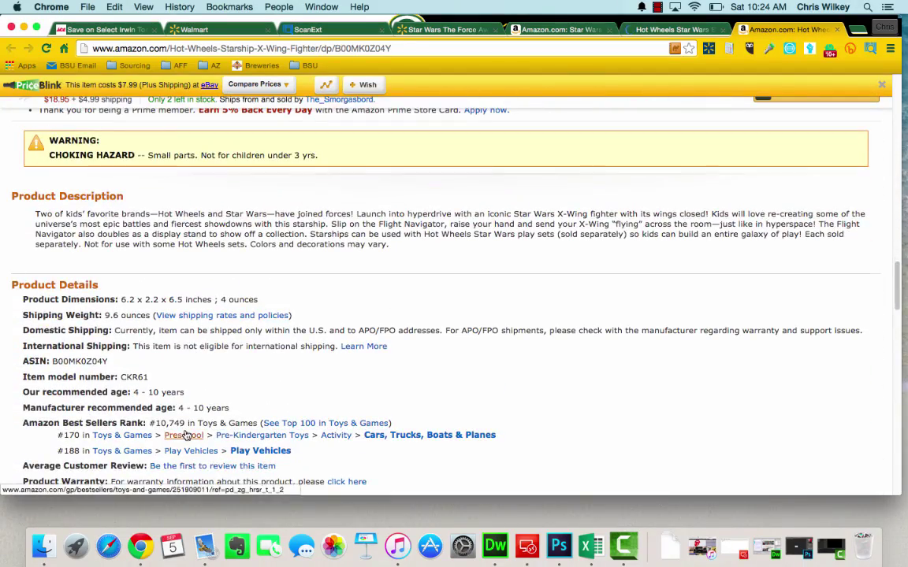
scroll(174, 394, up, 20)
scroll(249, 284, up, 2)
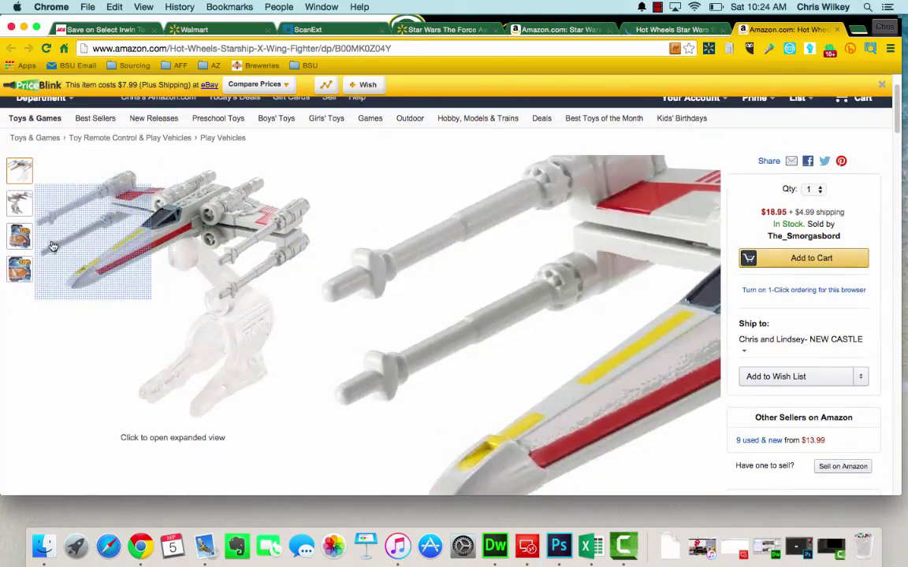
mouse_move(23, 245)
mouse_move(21, 278)
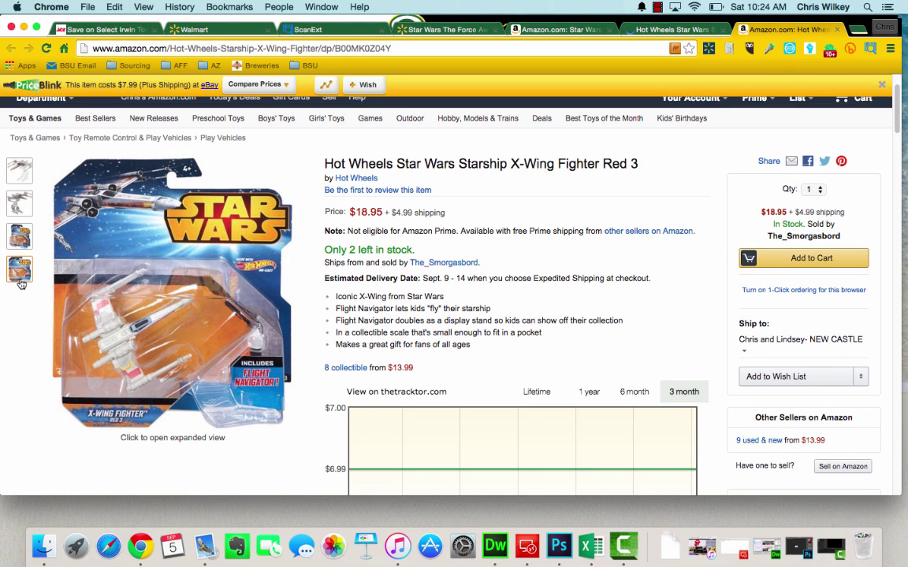
Recheck the X-Wing's Walmart page, close its Walmart and Amazon pages, and return to the OAXRAY scan results
click(652, 32)
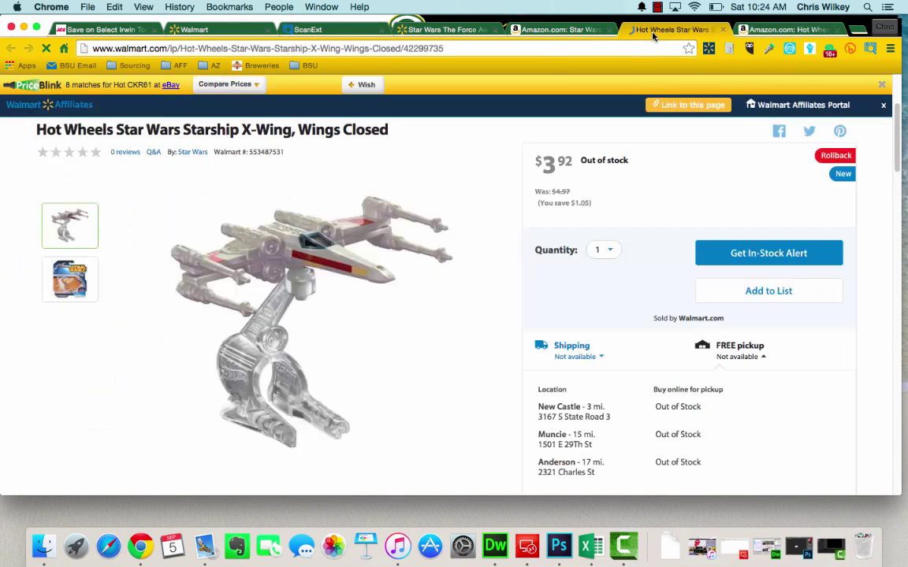
click(722, 29)
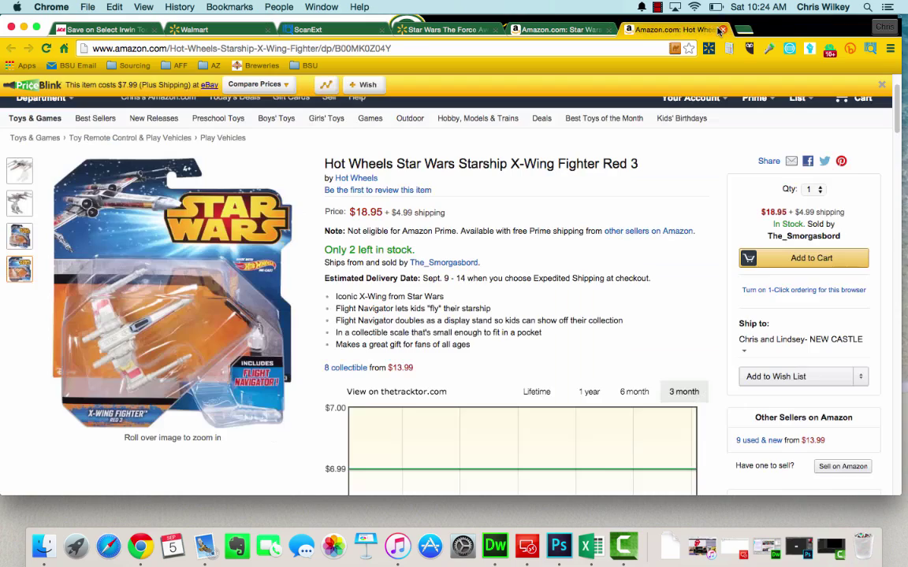
click(720, 29)
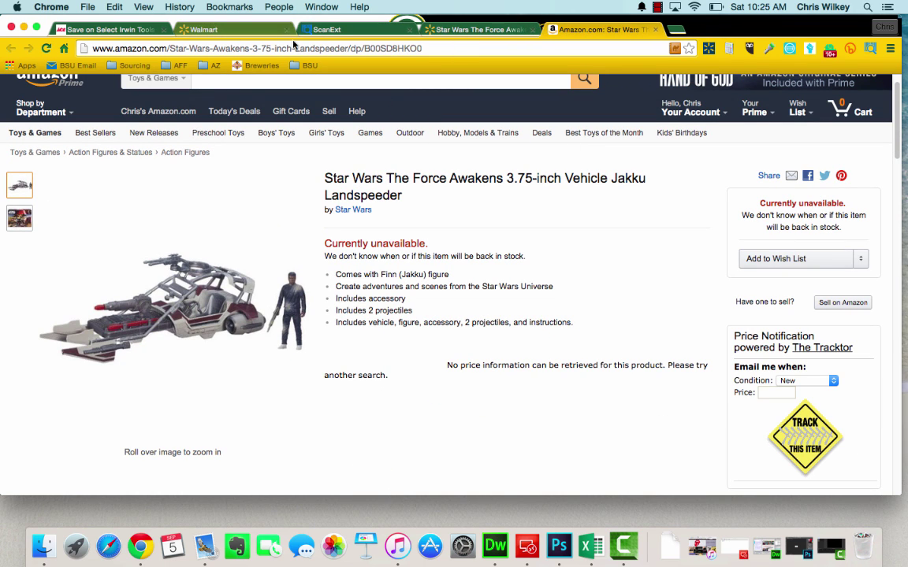
click(331, 31)
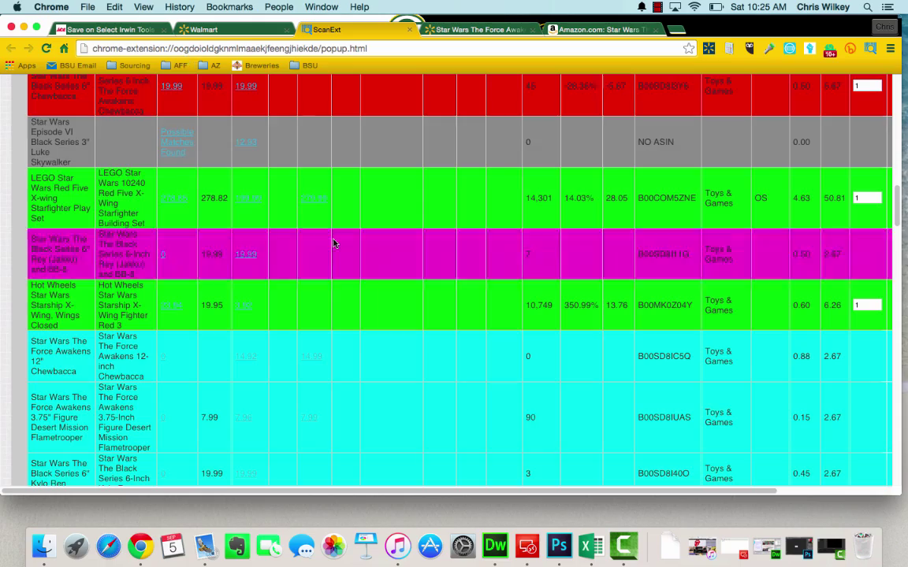
Review the remaining scanned Star Wars toys and tablets, and return to the Ace Hardware Irwin tools sale page
scroll(334, 243, down, 10)
scroll(334, 244, down, 10)
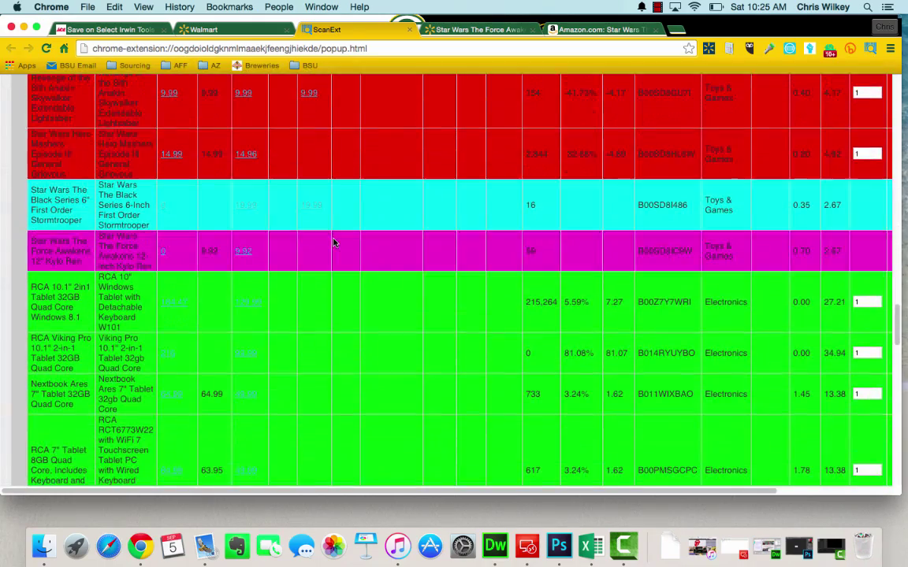
scroll(334, 243, down, 10)
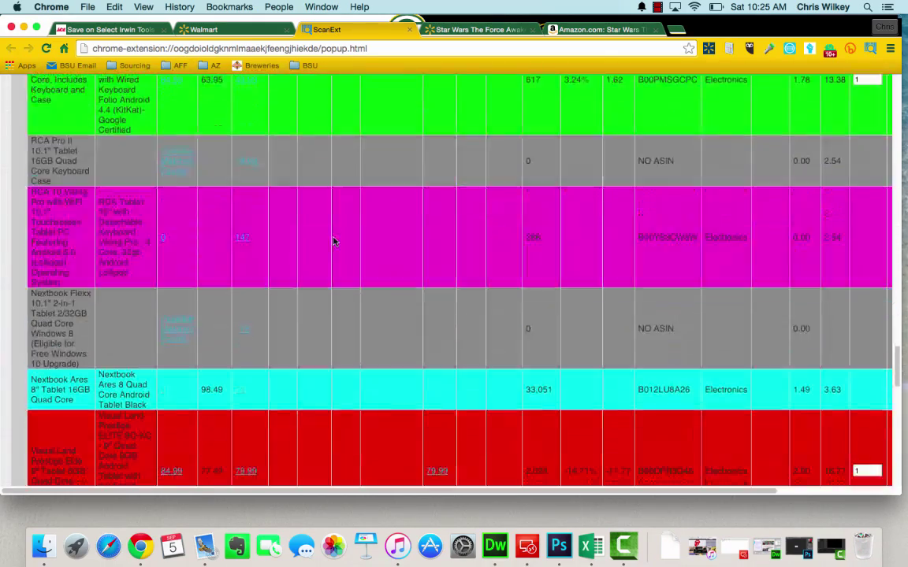
scroll(334, 243, down, 3)
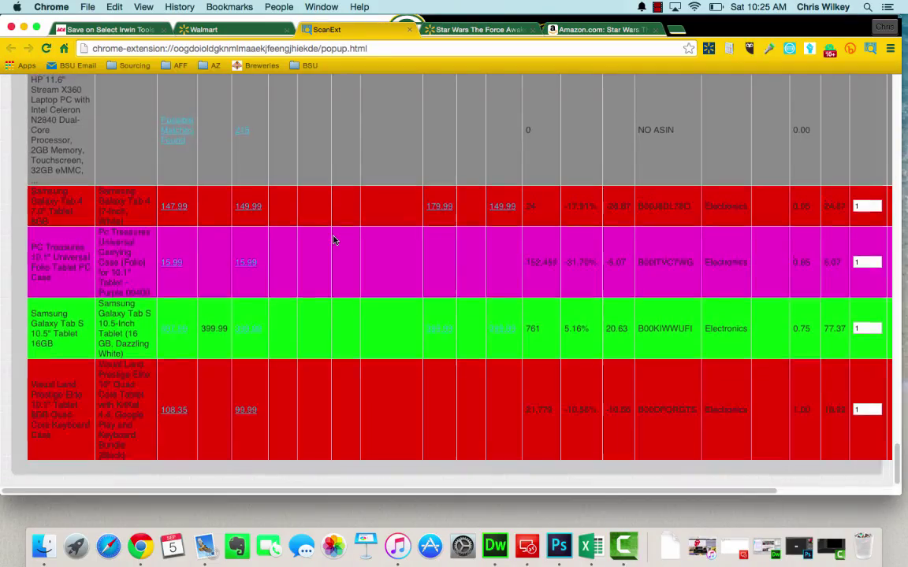
scroll(334, 243, up, 20)
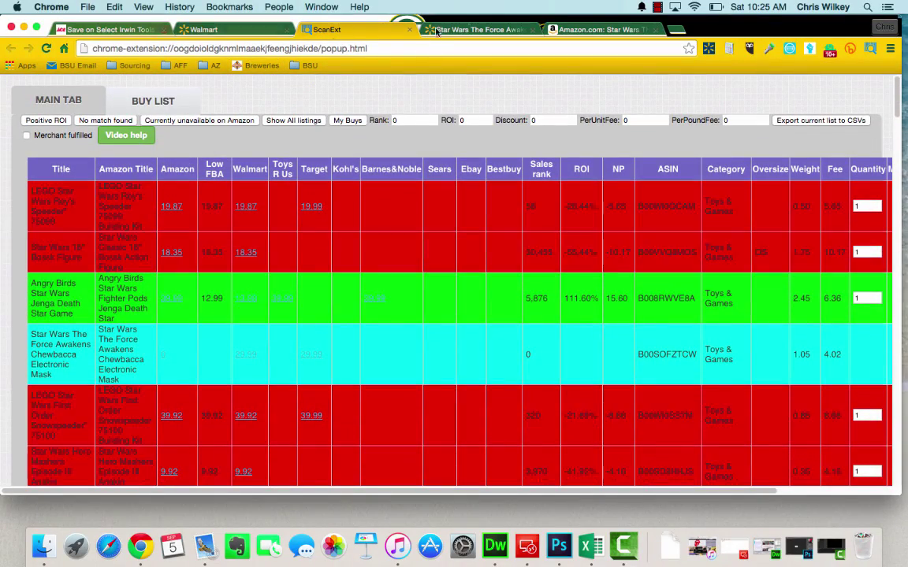
click(130, 31)
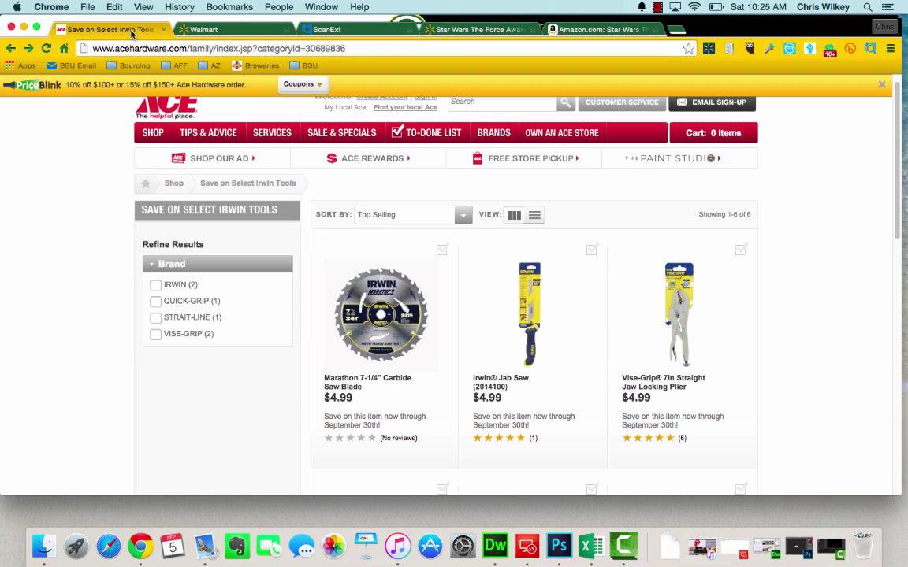